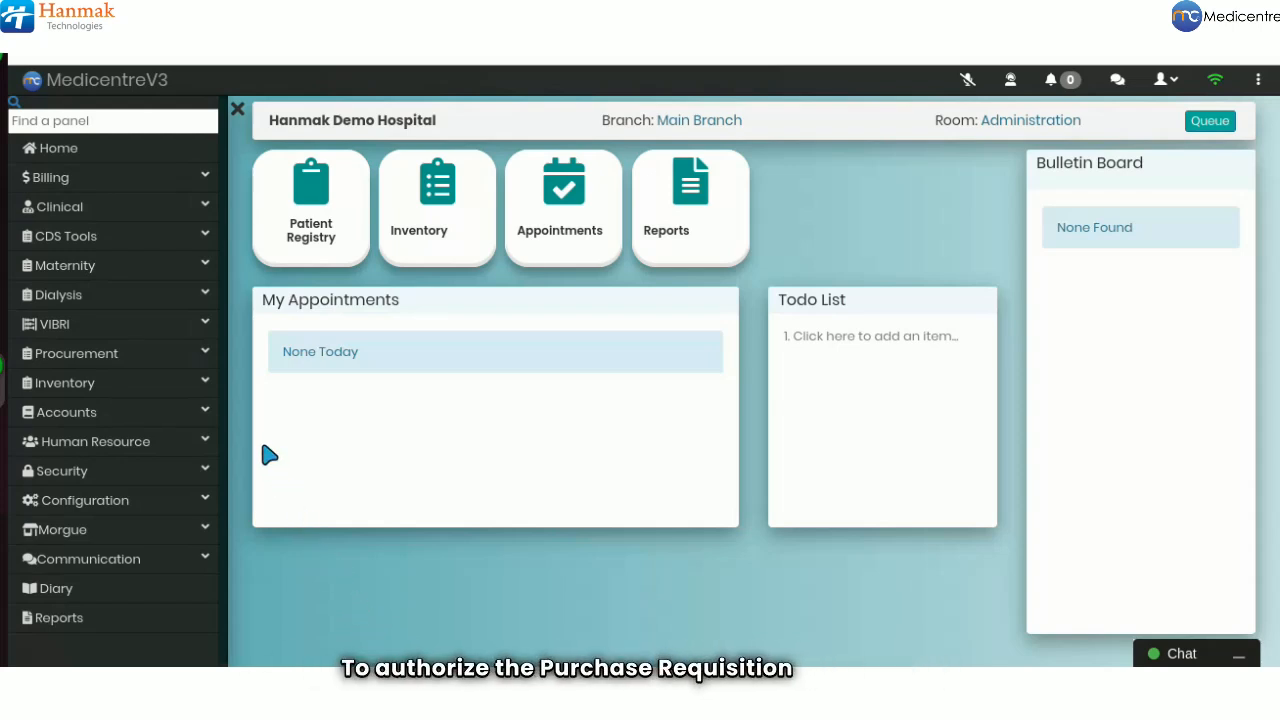
Open Purchase Requisition Notes and list pending requisitions from 01/05/2024 to 12/05/2024
left_click(180, 364)
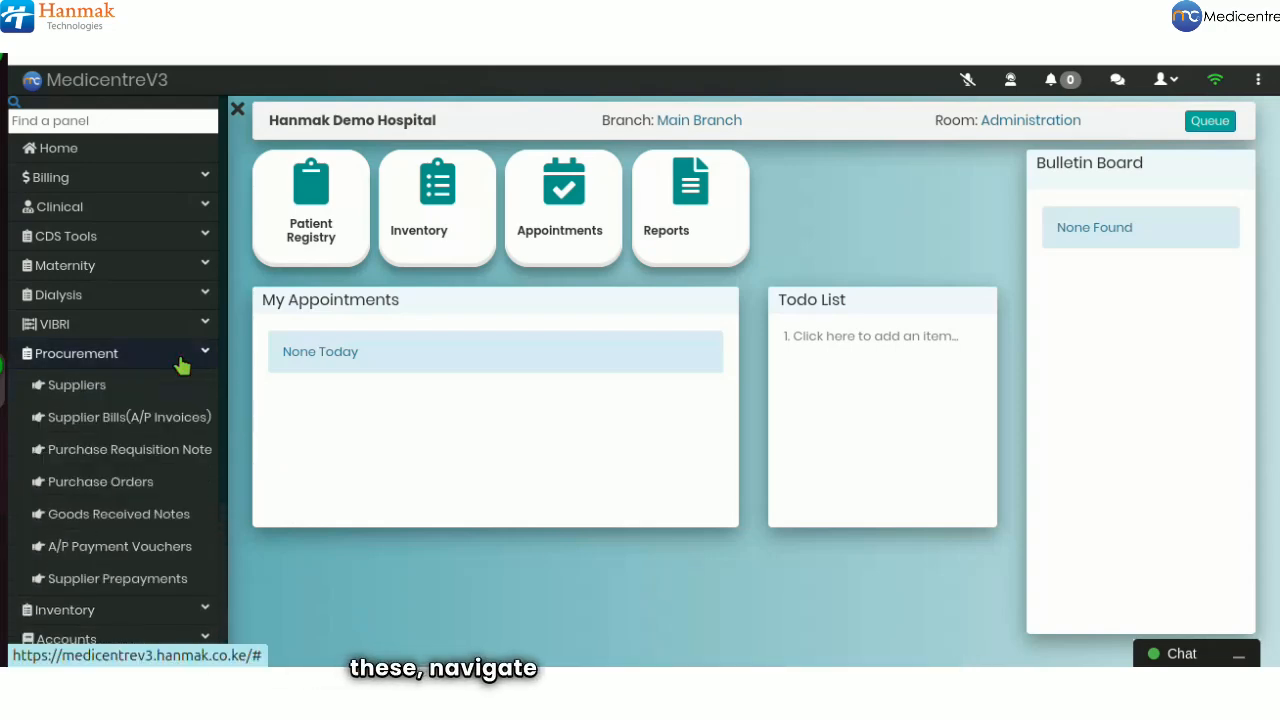
left_click(133, 452)
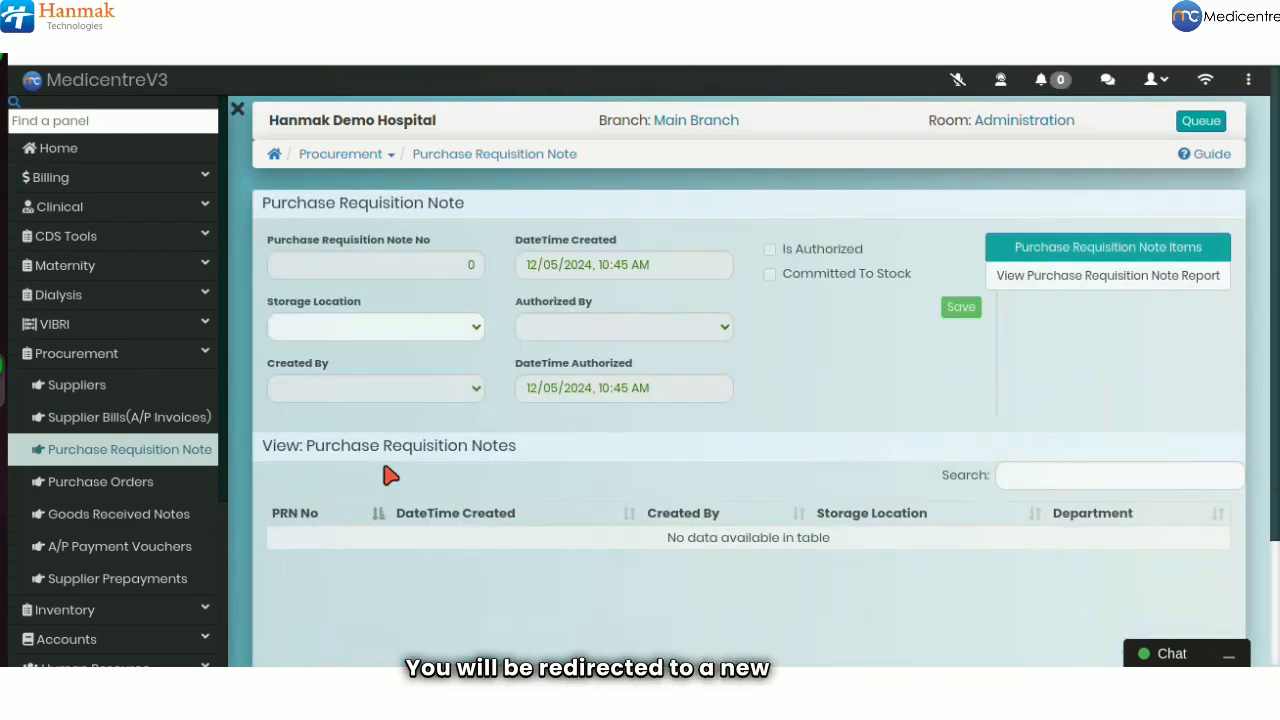
scroll(486, 566, "down", 2)
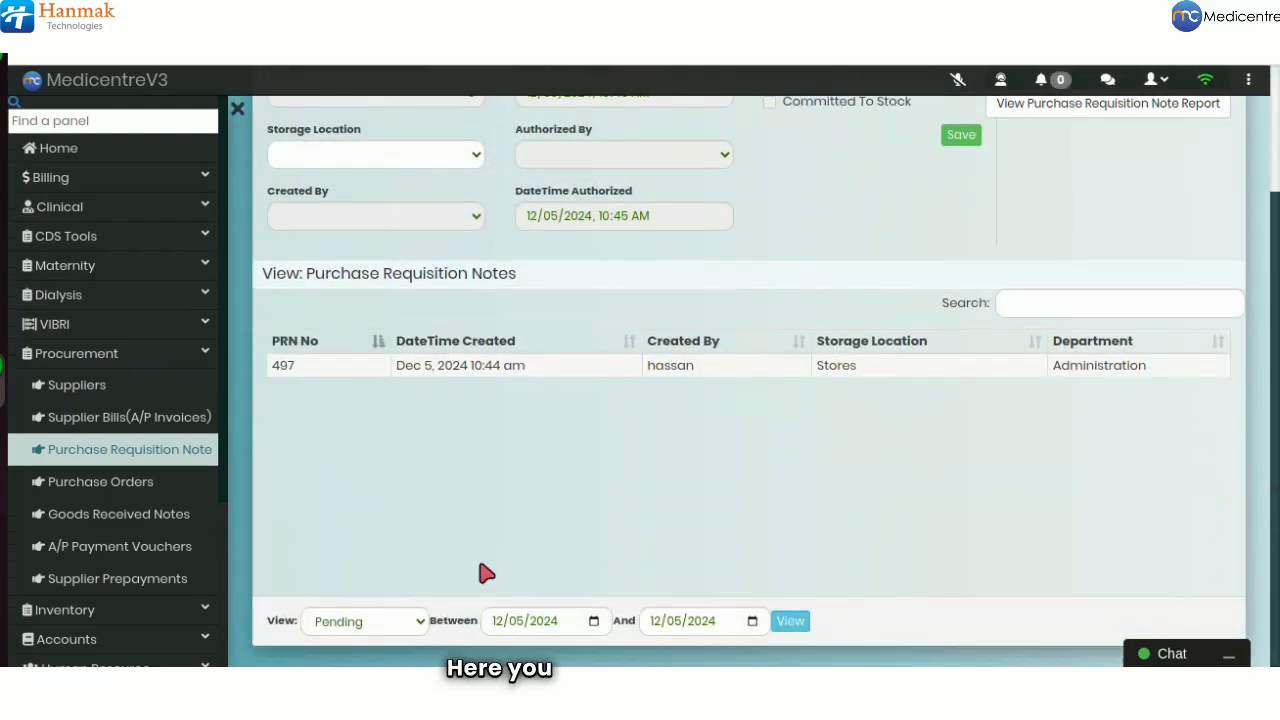
left_click(505, 625)
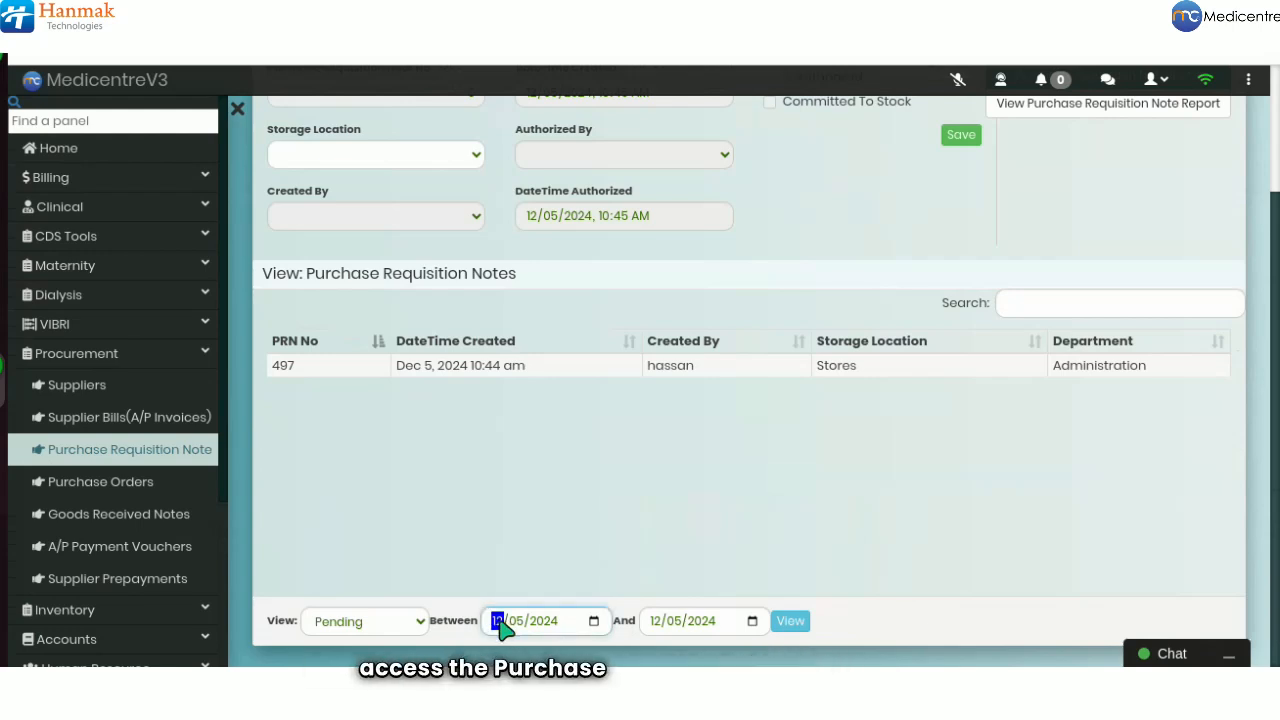
type("1")
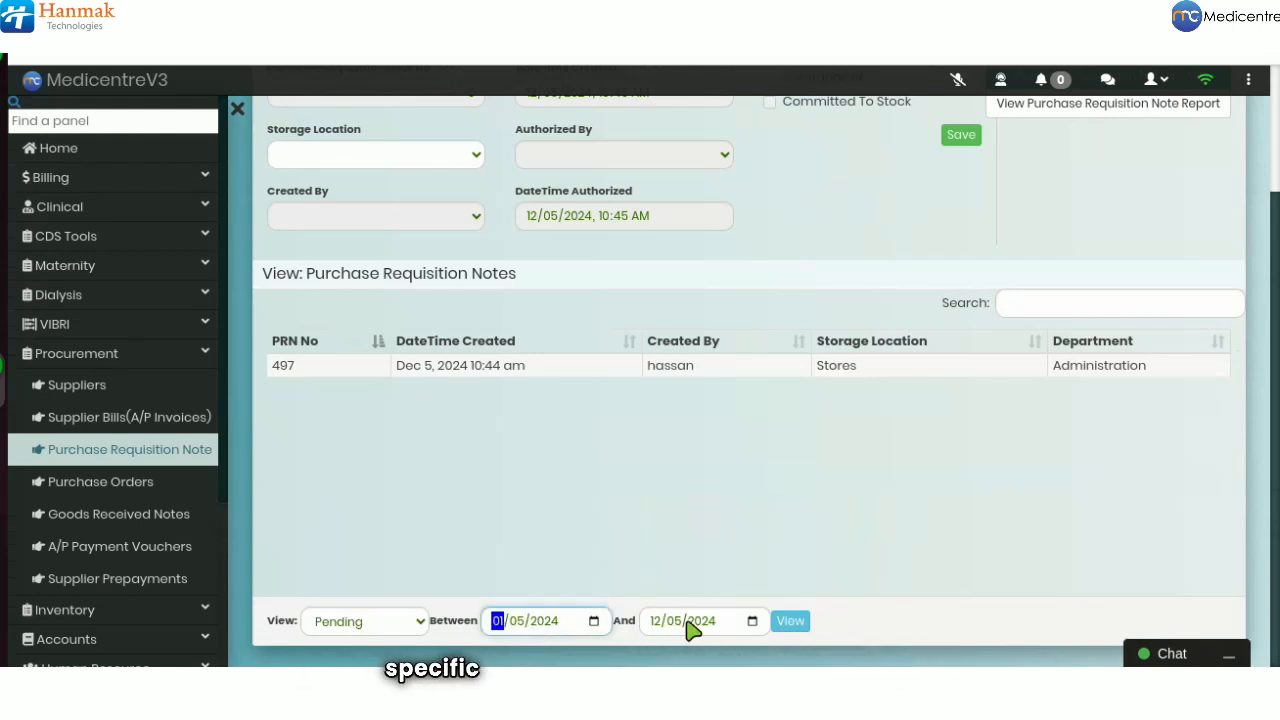
left_click(656, 621)
left_click(791, 622)
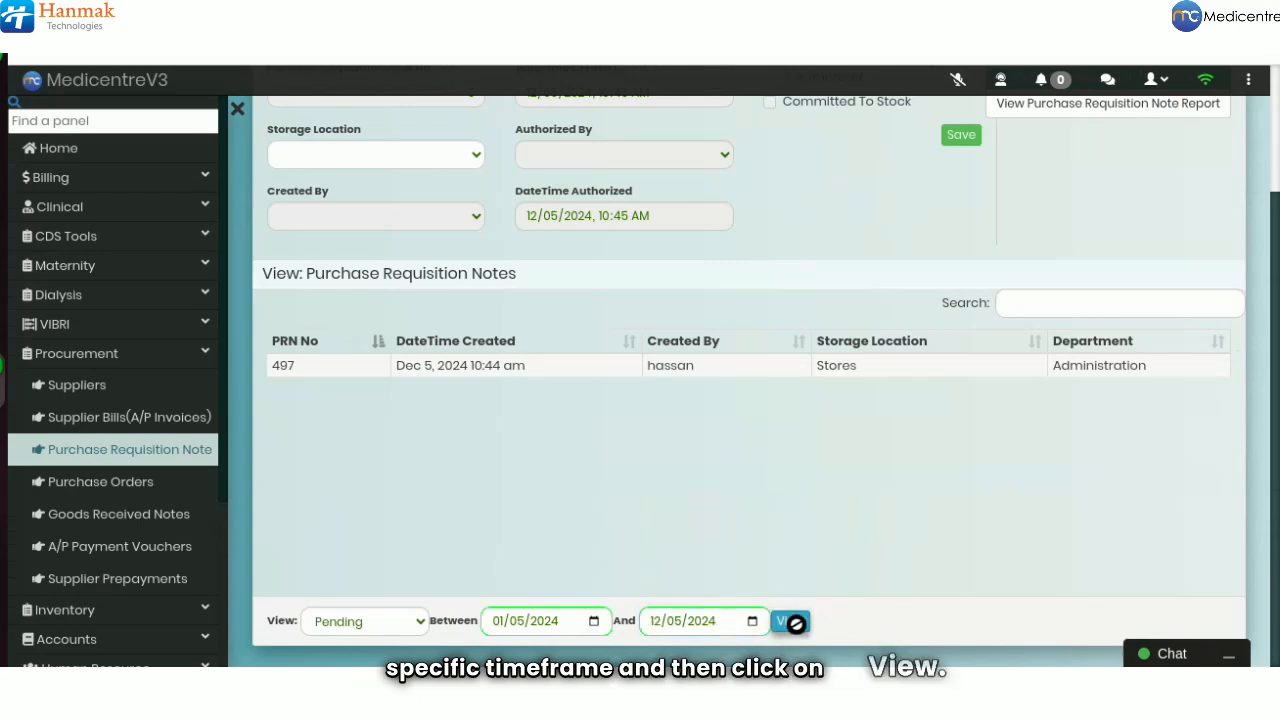
Search the list by creator and open the item lines of requisition 497
left_click(1018, 305)
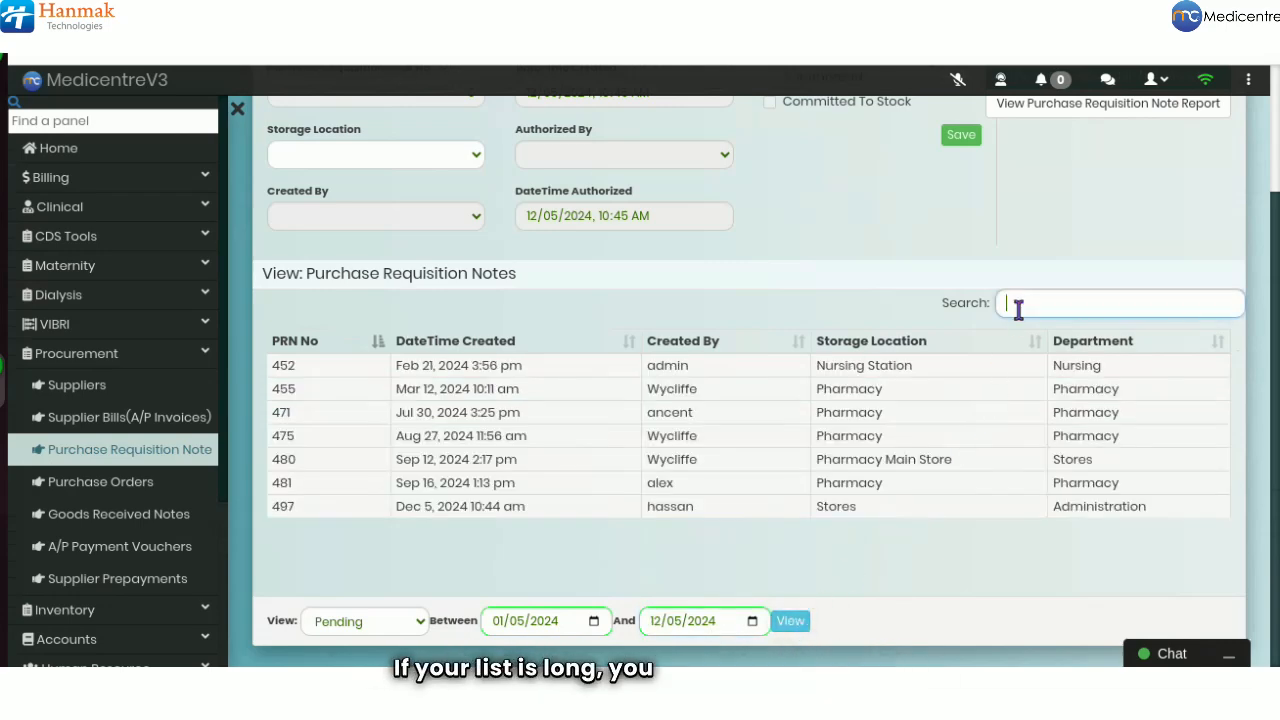
type("hass")
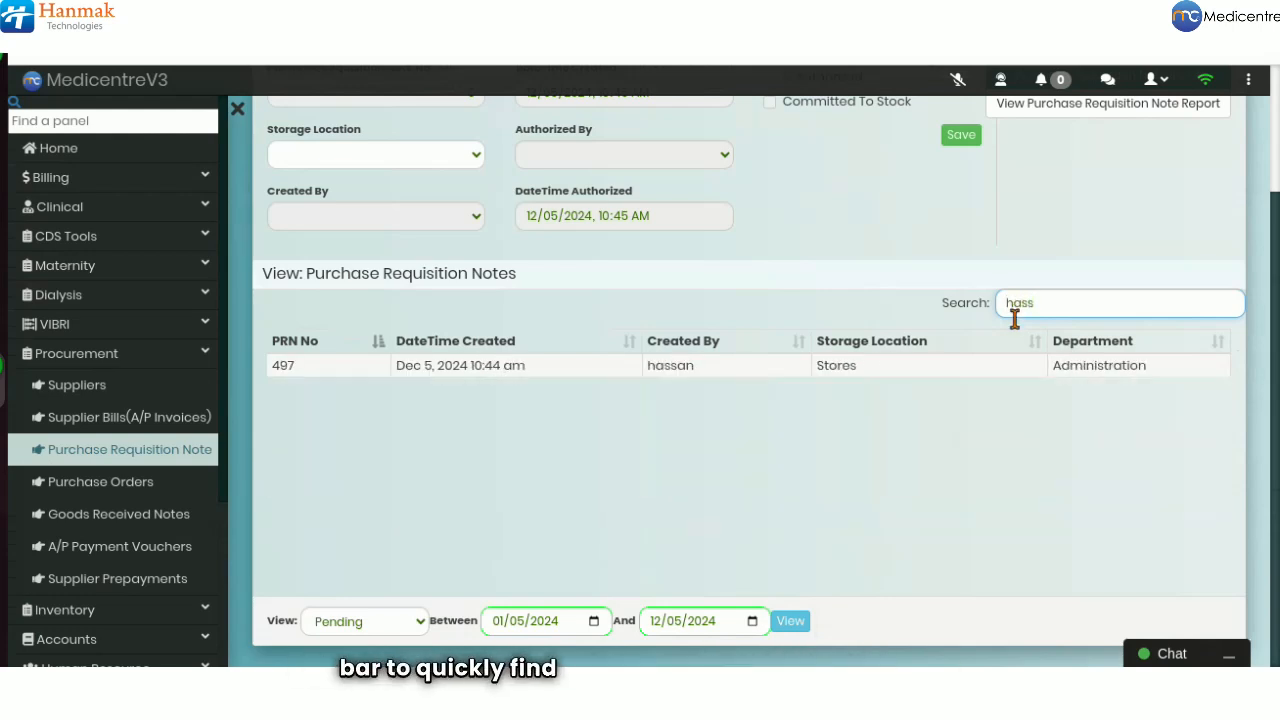
left_click(990, 372)
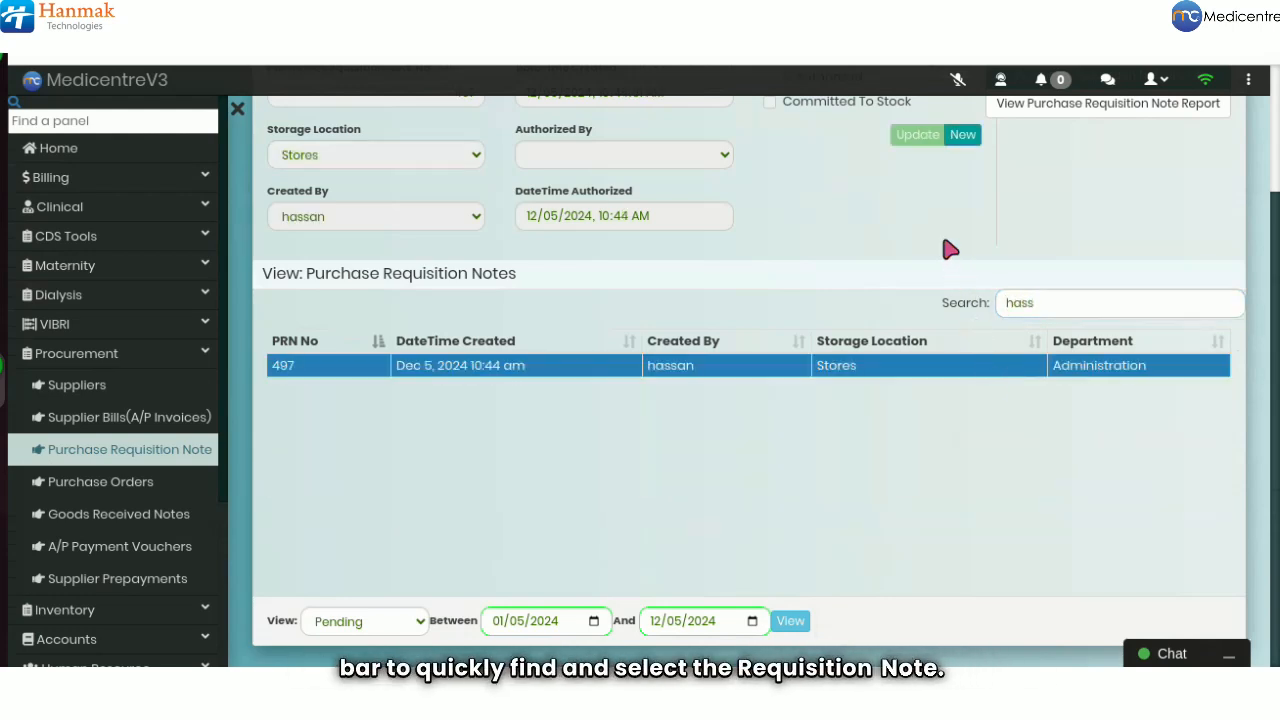
scroll(950, 249, "up", 2)
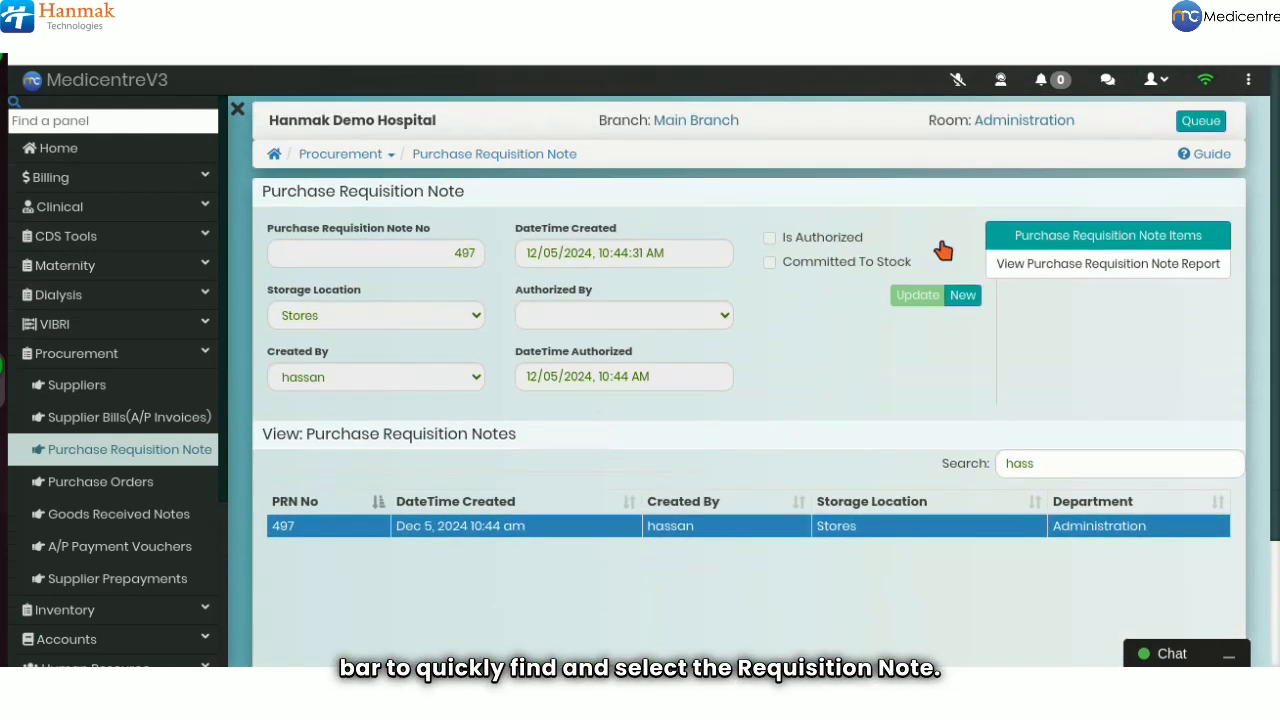
left_click(1062, 236)
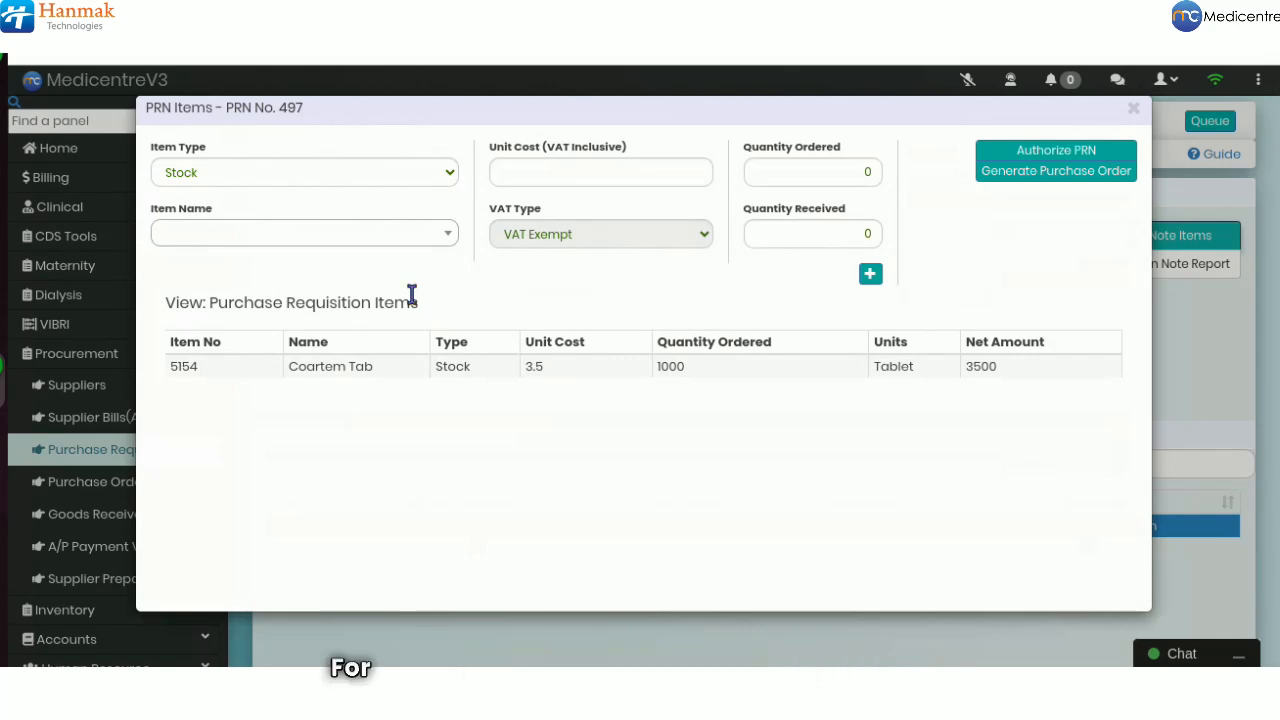
Add a Stock line for Panadol Extra: unit cost 10, 100 ordered and received, totalling 1000
left_click(335, 180)
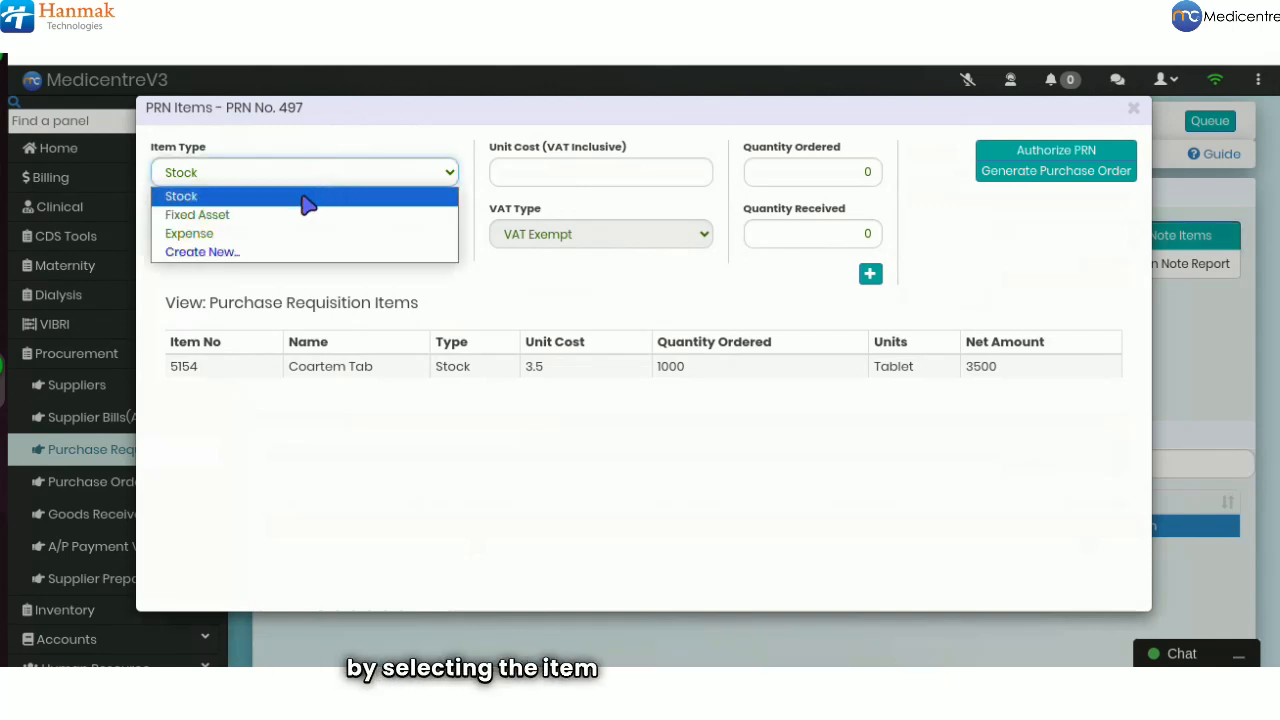
left_click(308, 198)
left_click(278, 236)
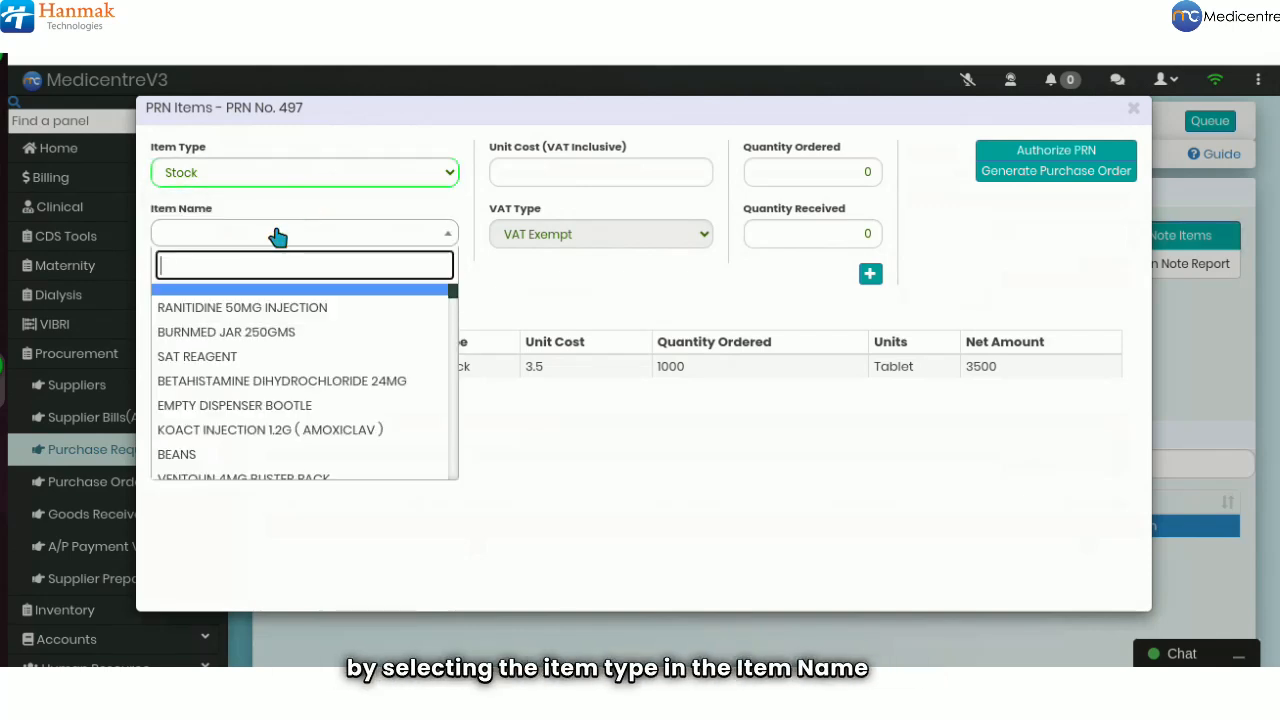
type("pana")
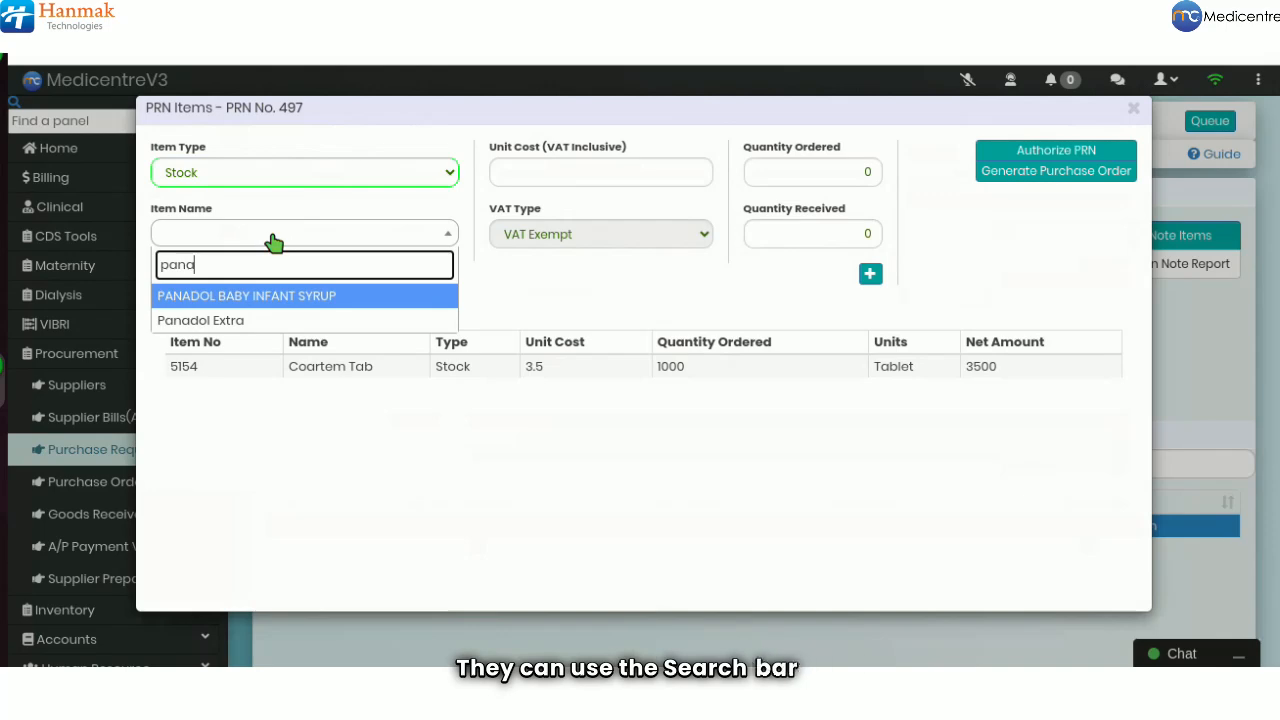
left_click(229, 318)
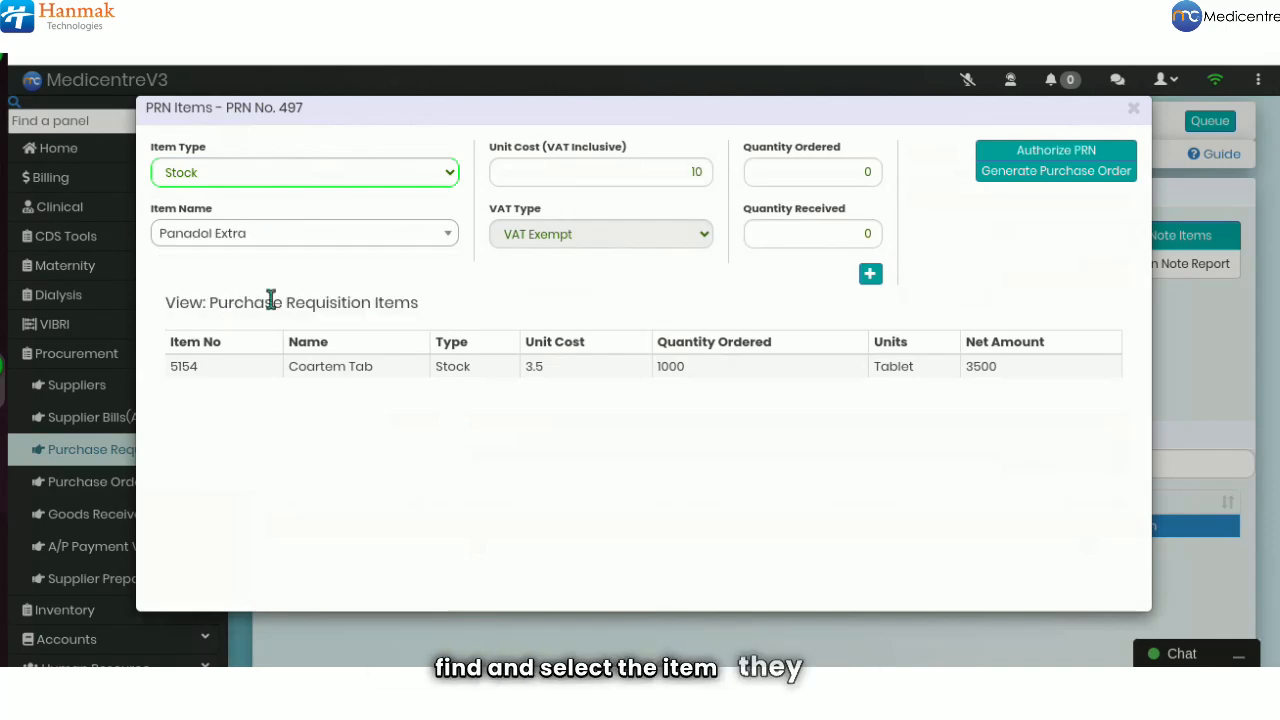
left_click(695, 172)
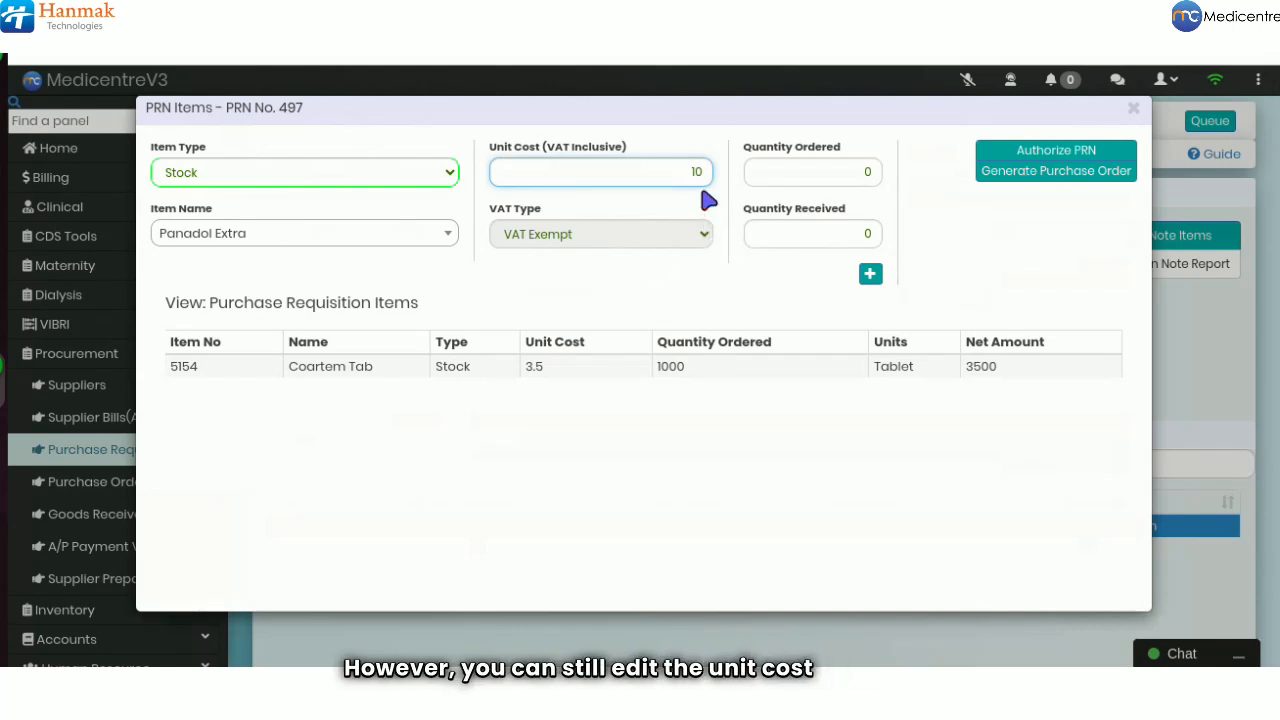
left_click(804, 172)
type("100")
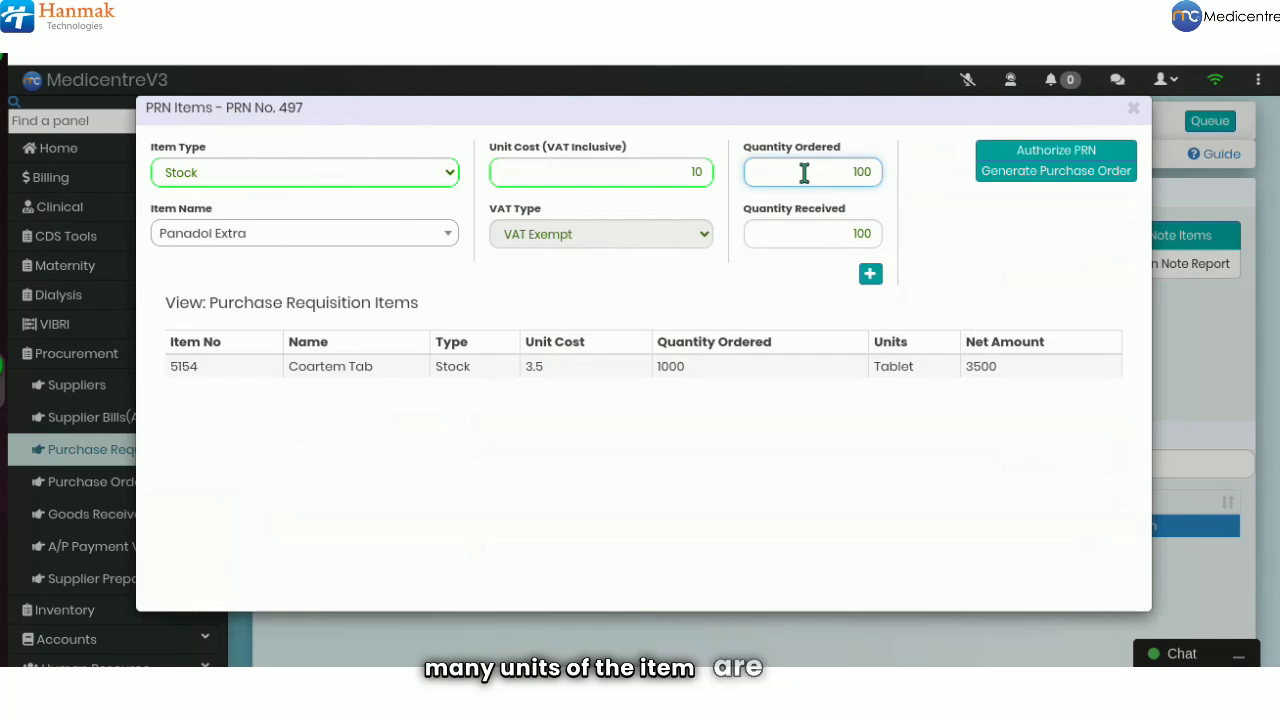
left_click(860, 233)
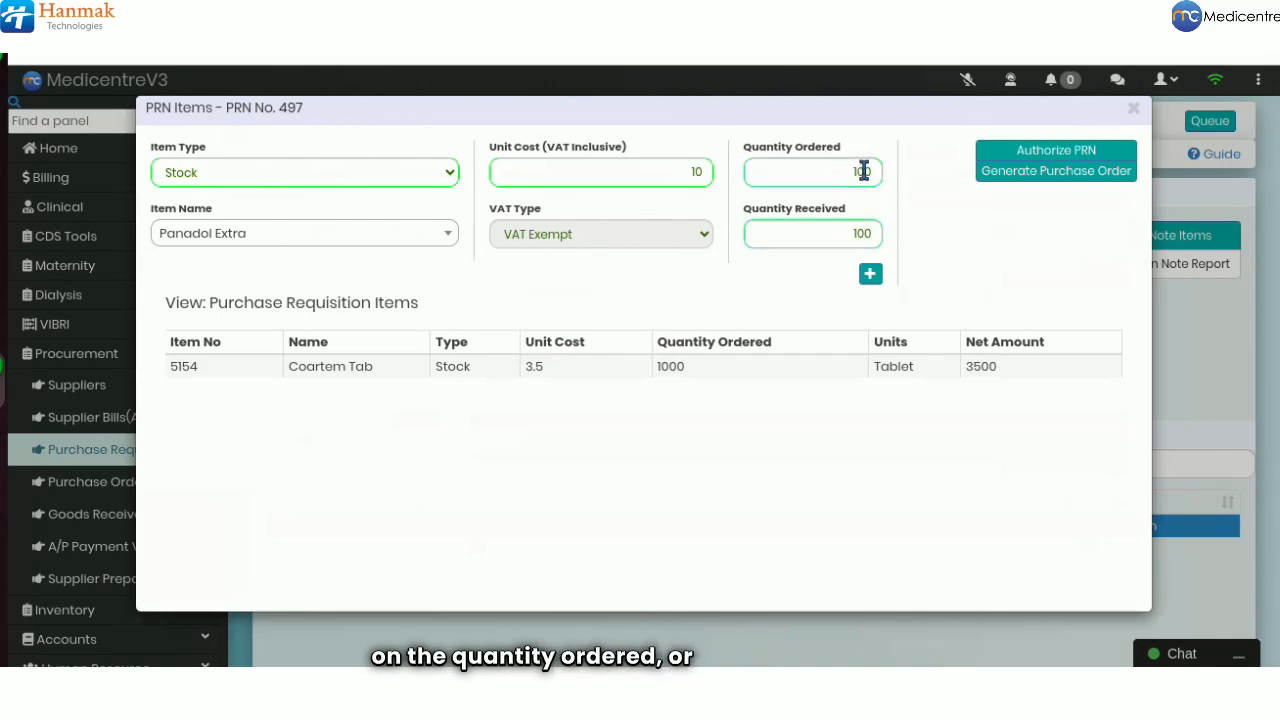
left_click(862, 233)
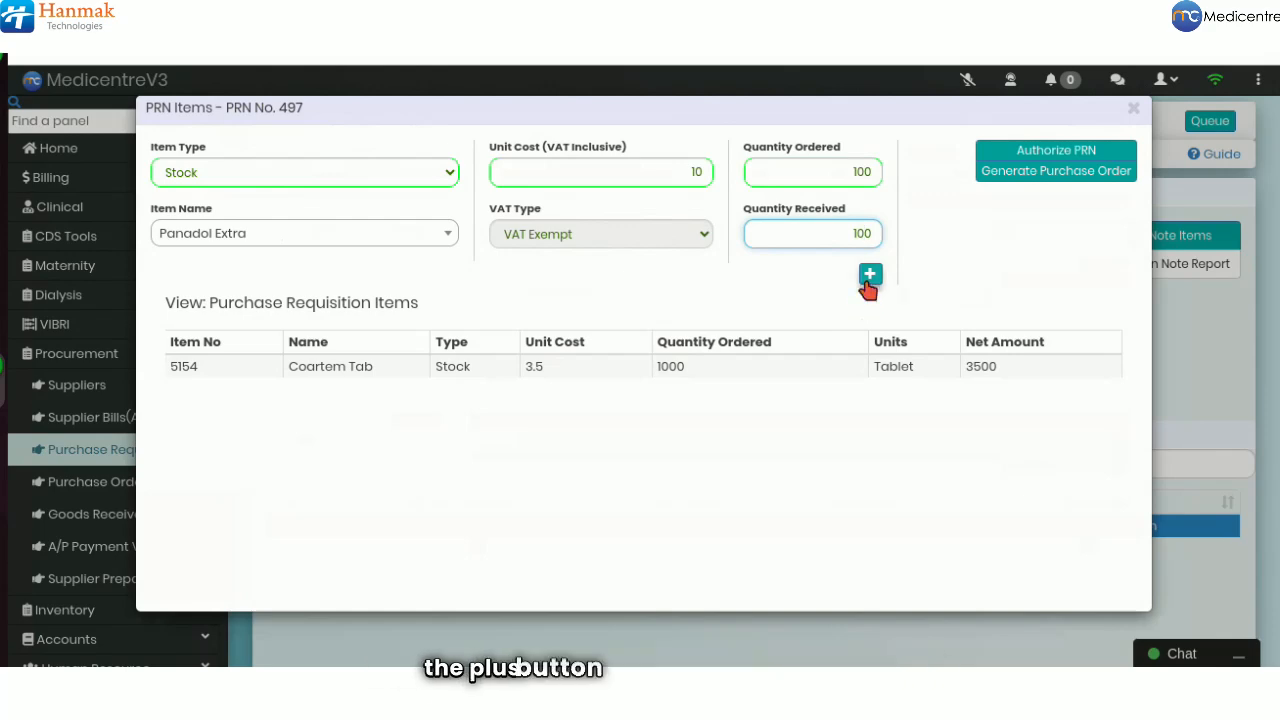
left_click(865, 284)
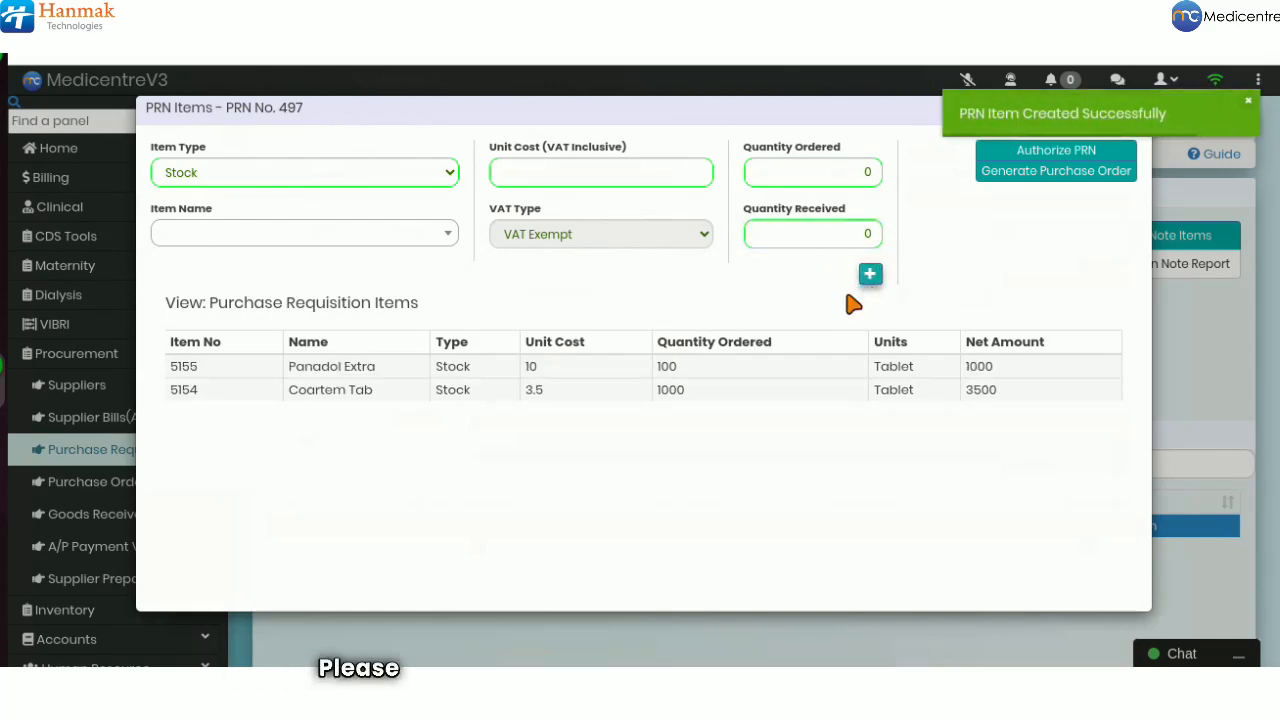
Update the Coartem Tab line to unit cost 2.5 and quantity 700, net 1750
left_click(583, 402)
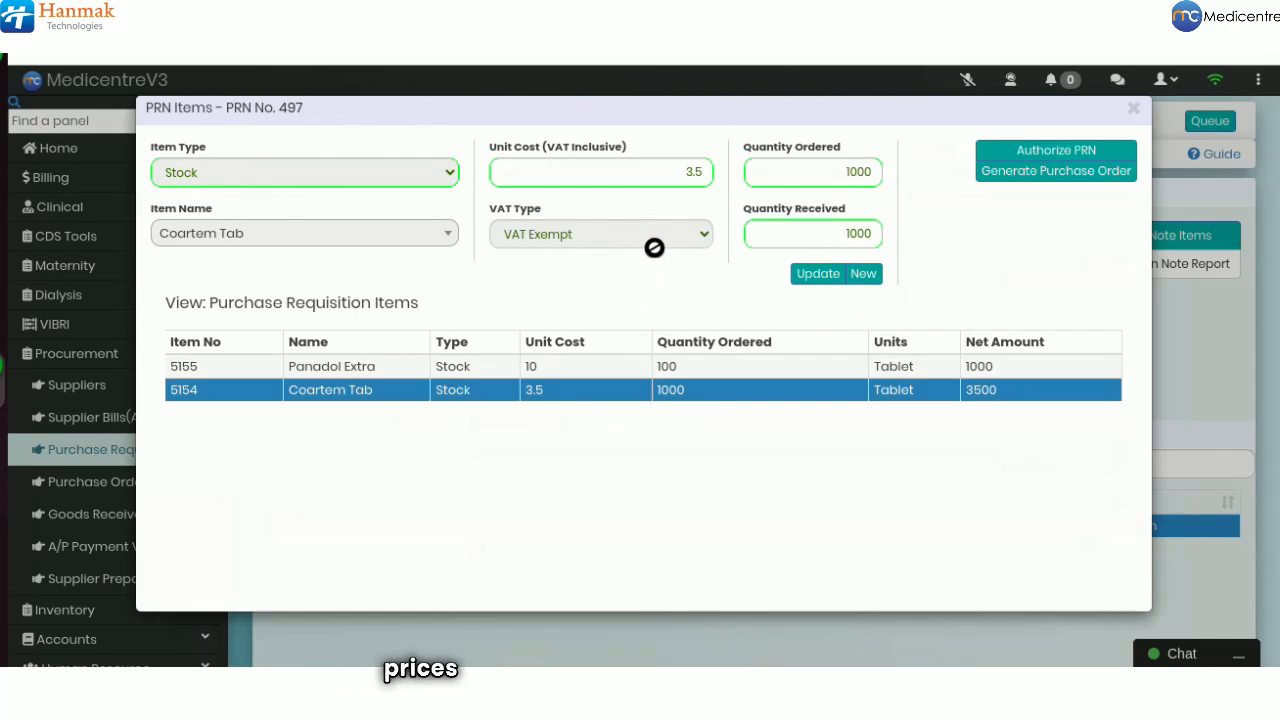
left_click(691, 174)
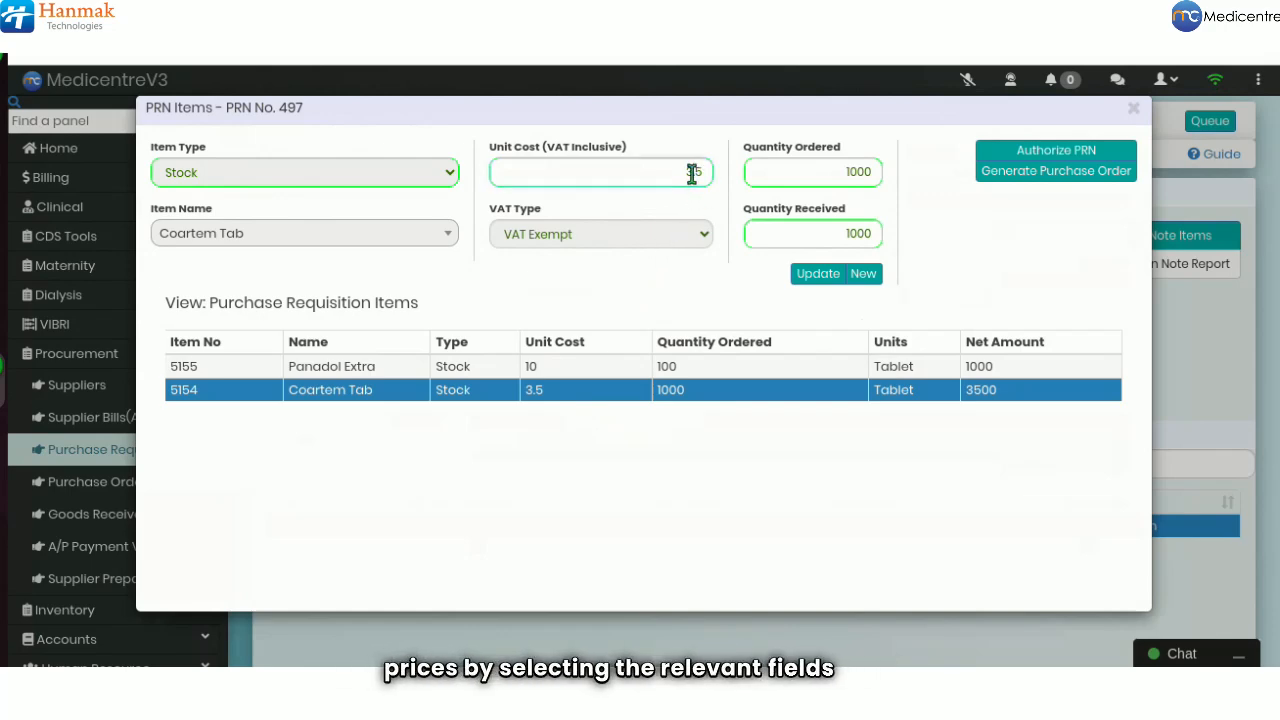
left_click(855, 174)
key("BackSpace")
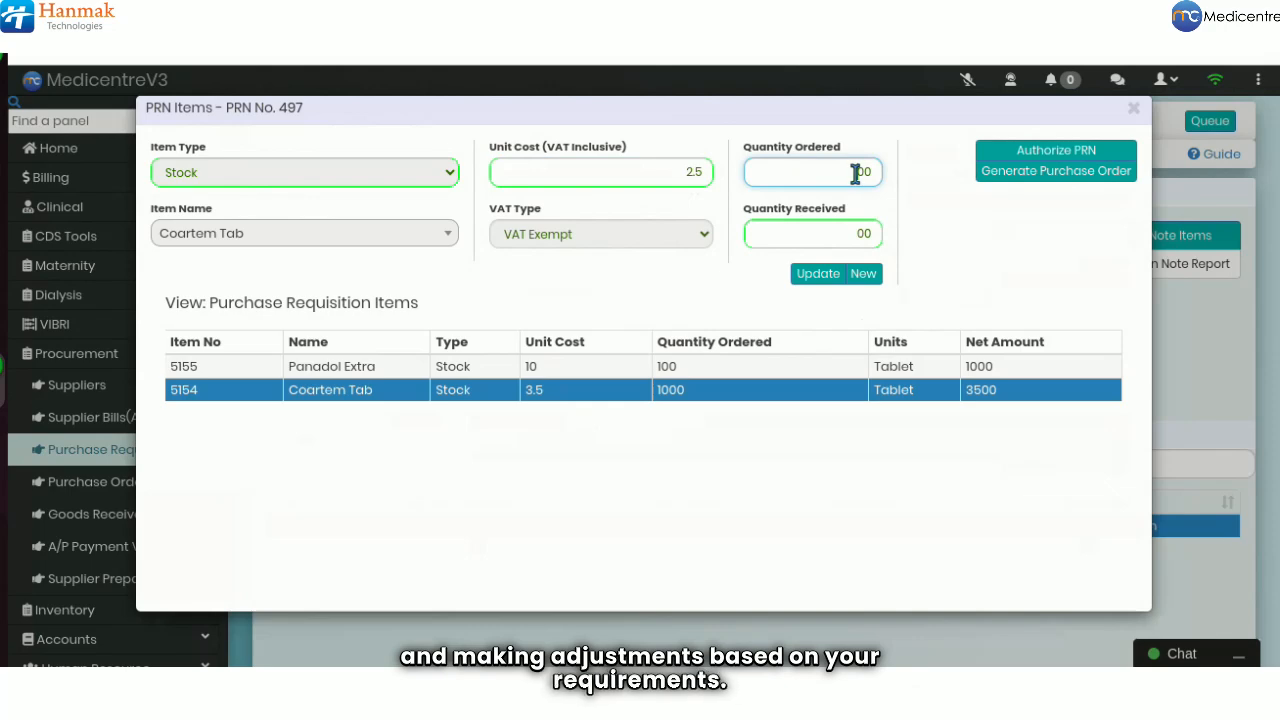
type("7")
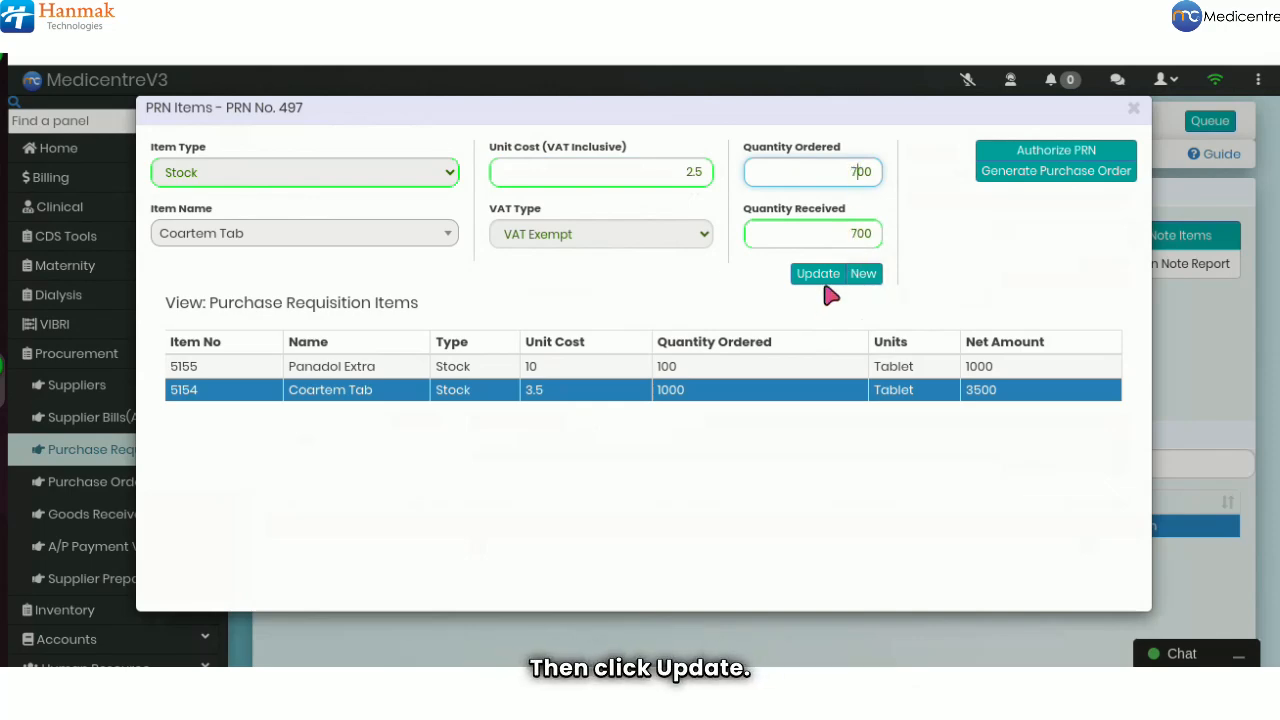
left_click(822, 280)
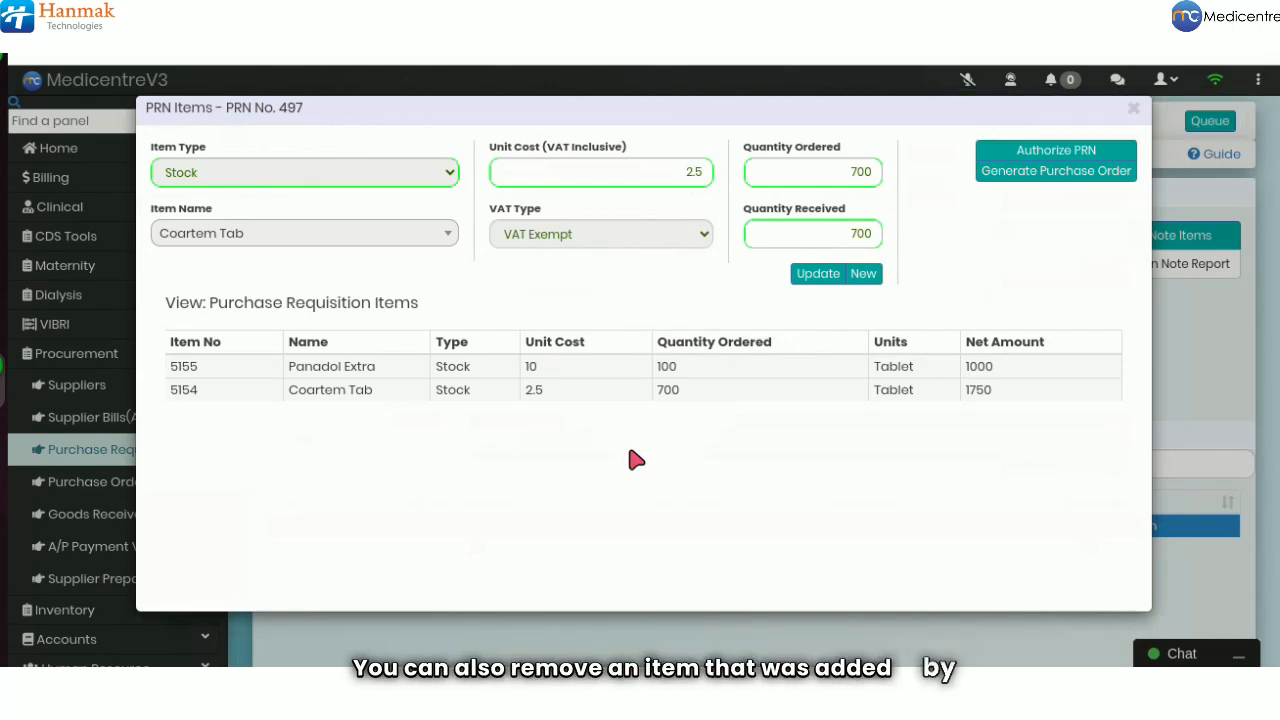
Delete the Panadol Extra line and authorize PRN 497
right_click(596, 377)
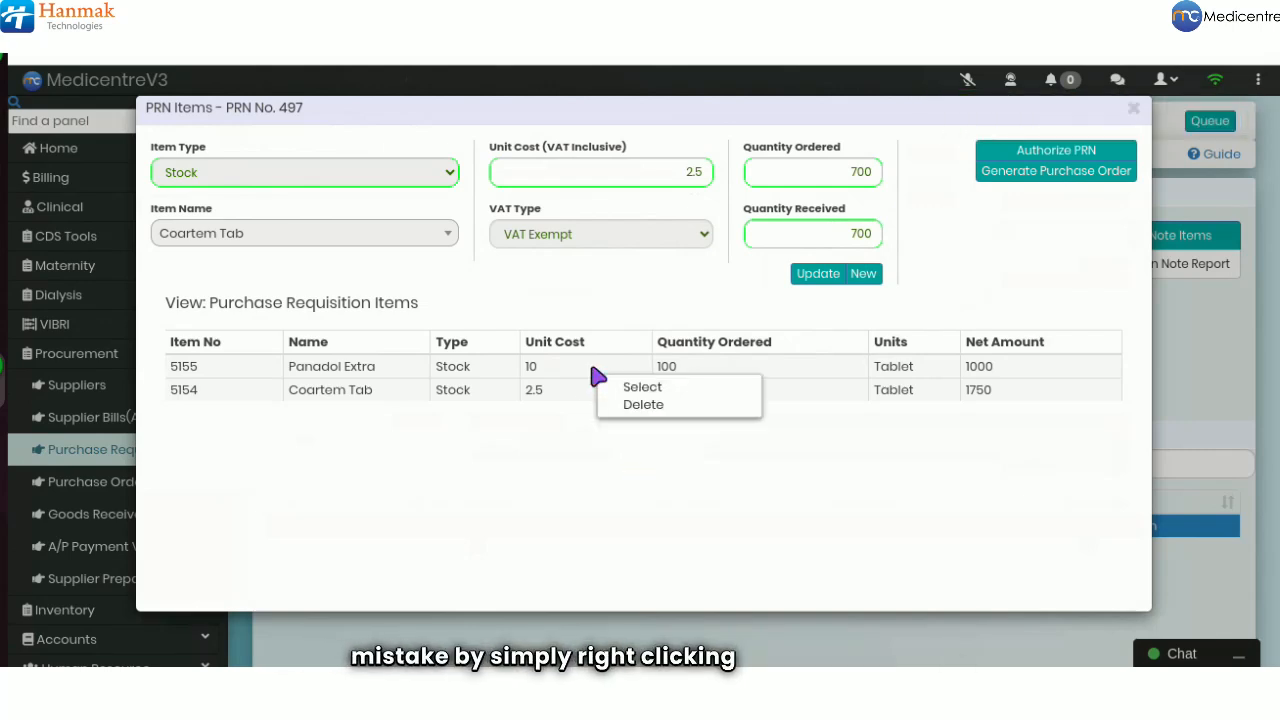
left_click(622, 406)
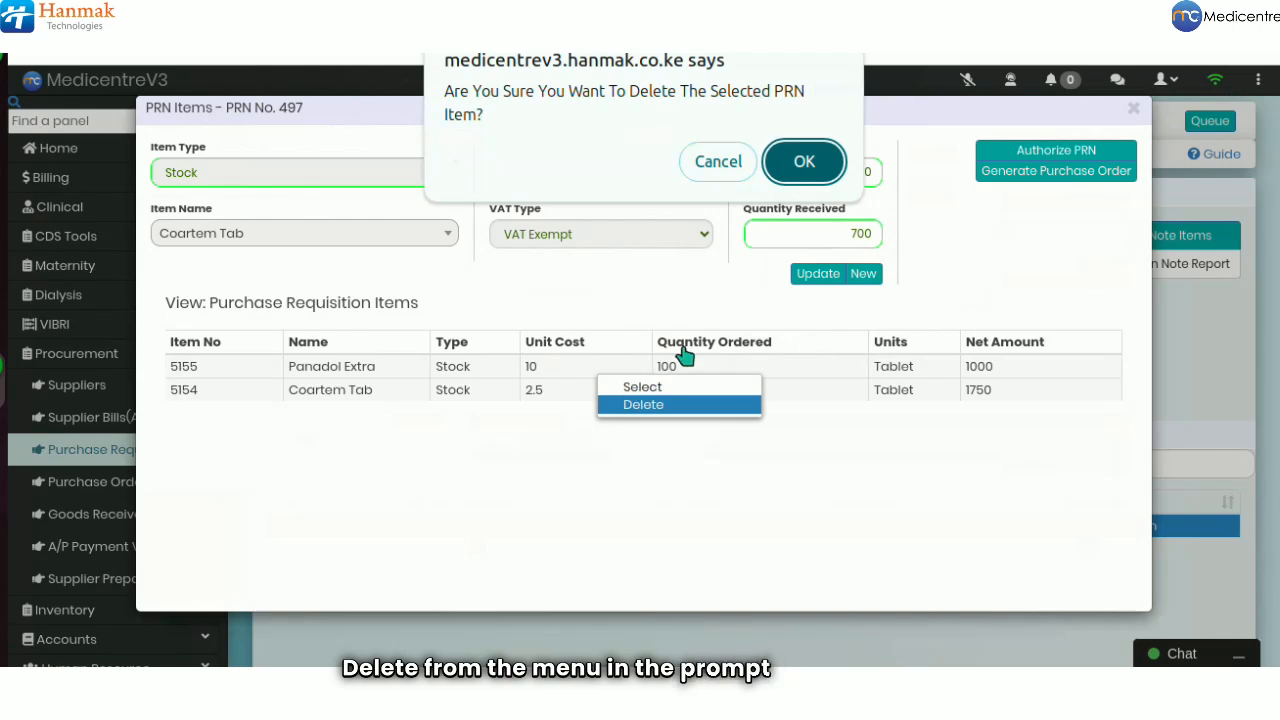
left_click(806, 170)
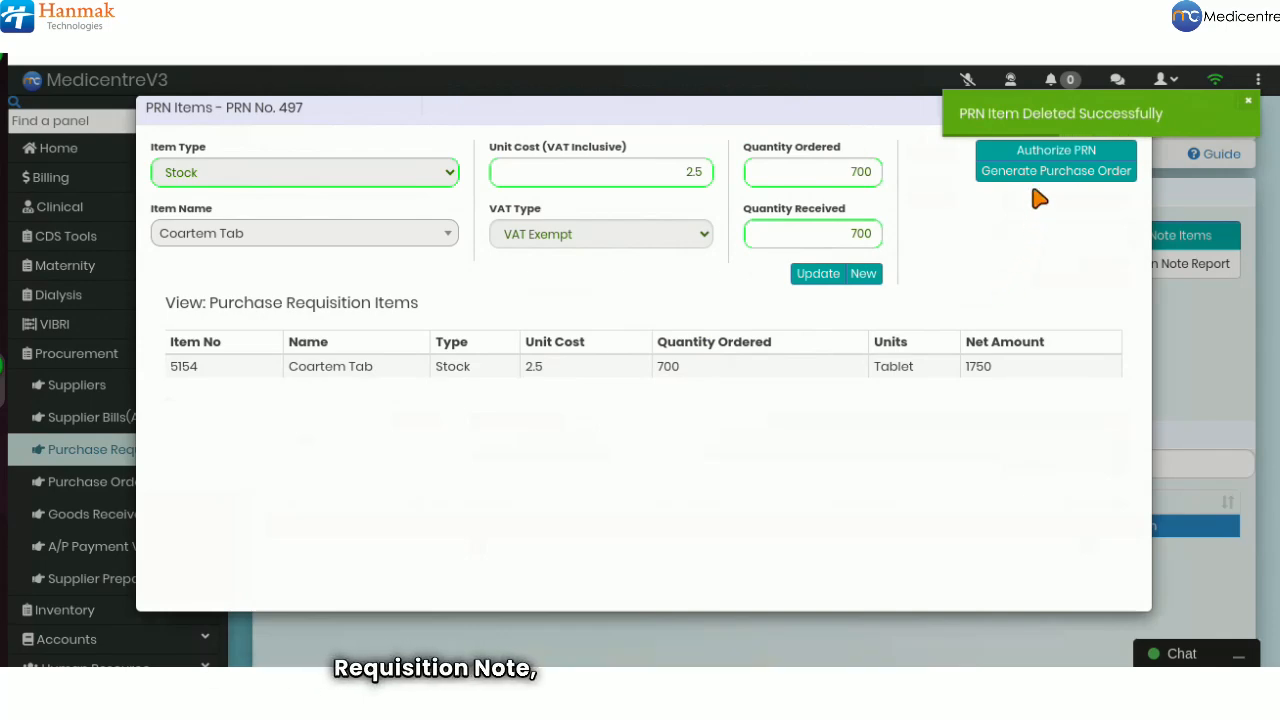
left_click(1040, 152)
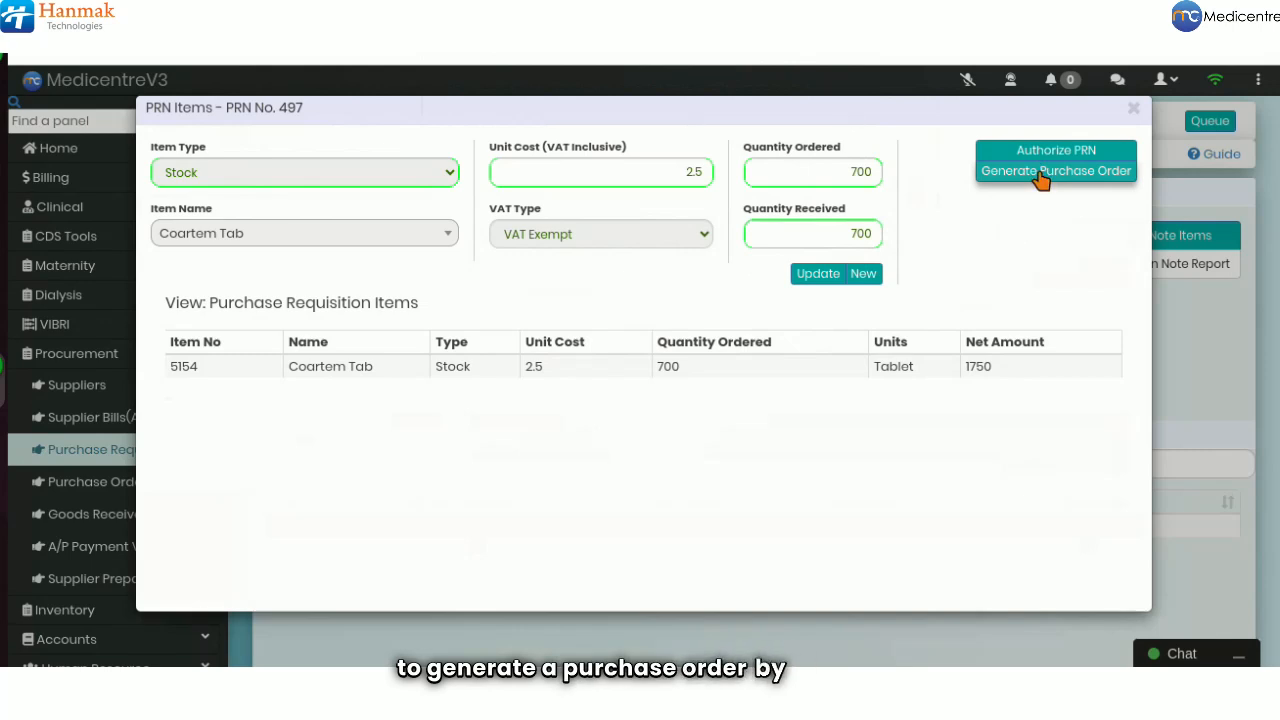
Start generating a purchase order from PRN 497 and confirm the prompt
left_click(1040, 178)
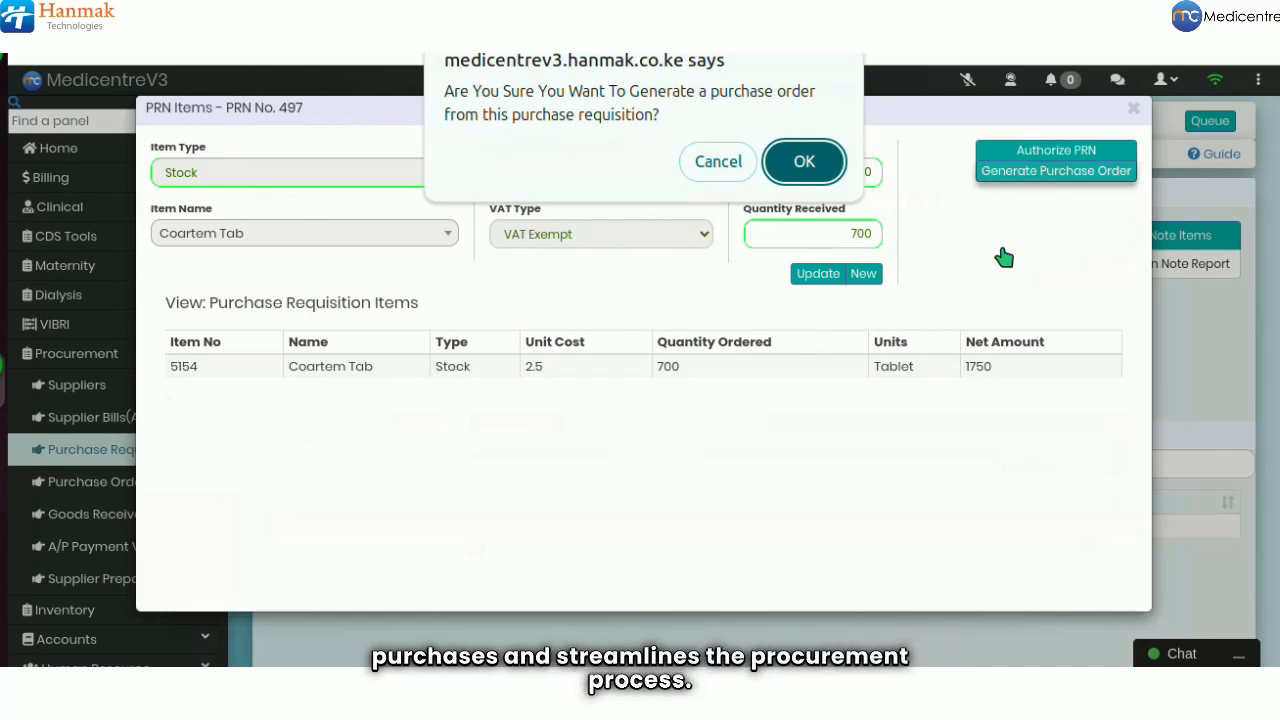
left_click(808, 168)
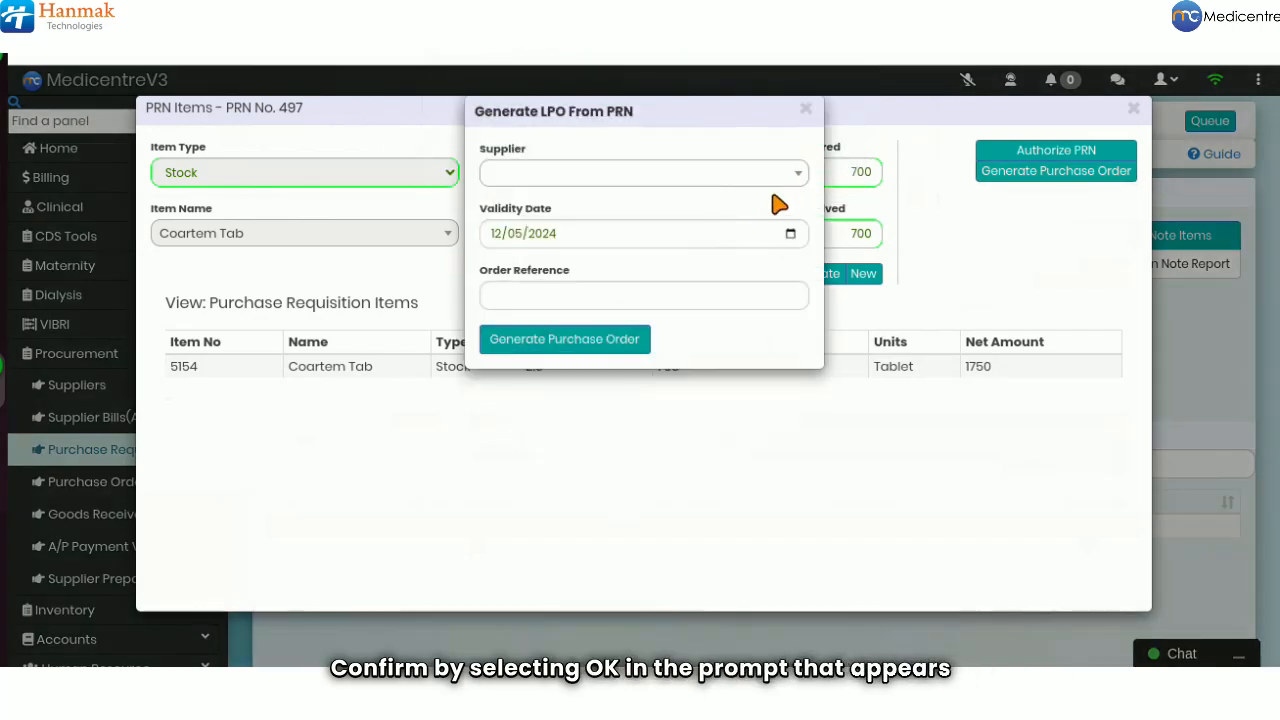
Choose General Supplier and set the validity date to 12/14/2024
left_click(676, 174)
type("gene")
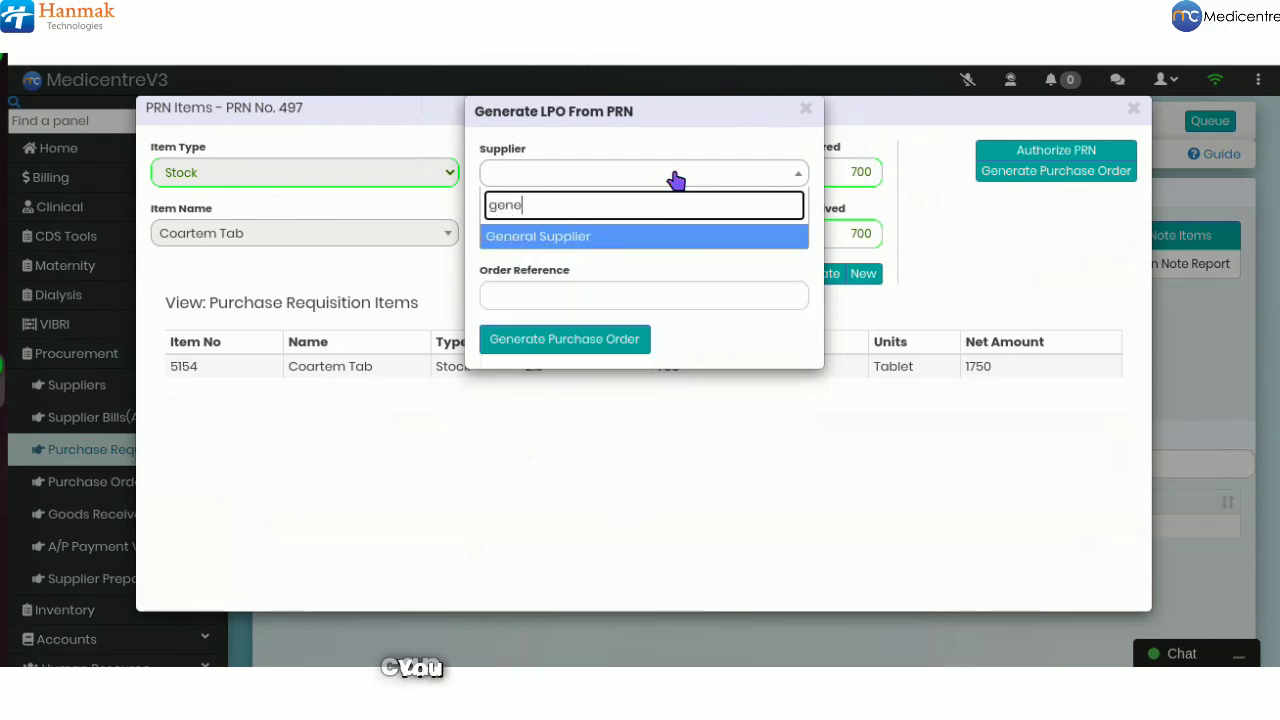
left_click(617, 238)
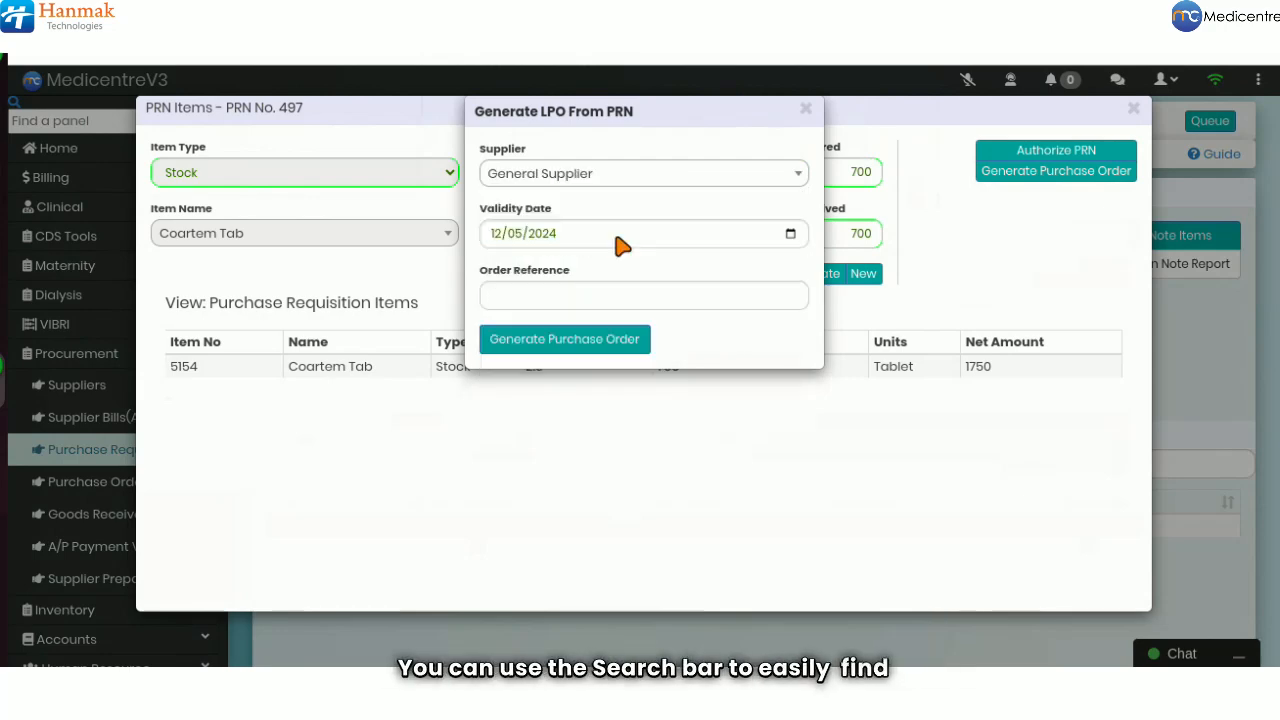
left_click(513, 236)
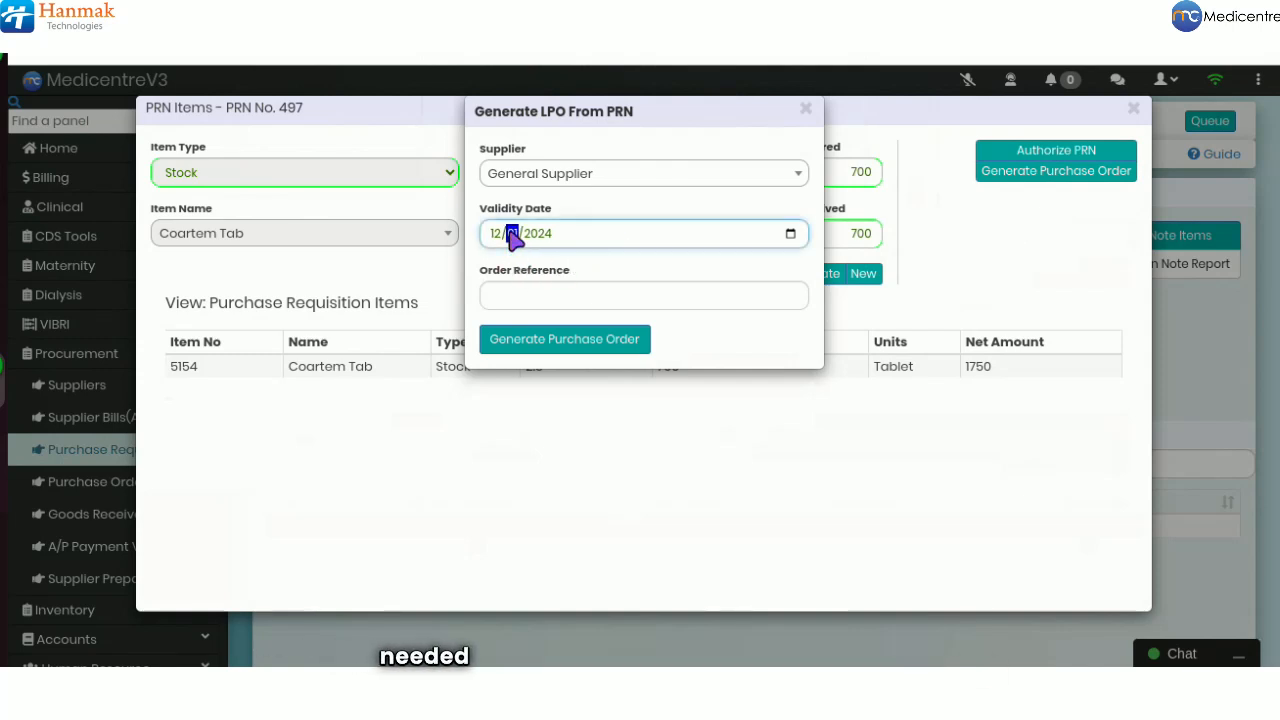
left_click(562, 260)
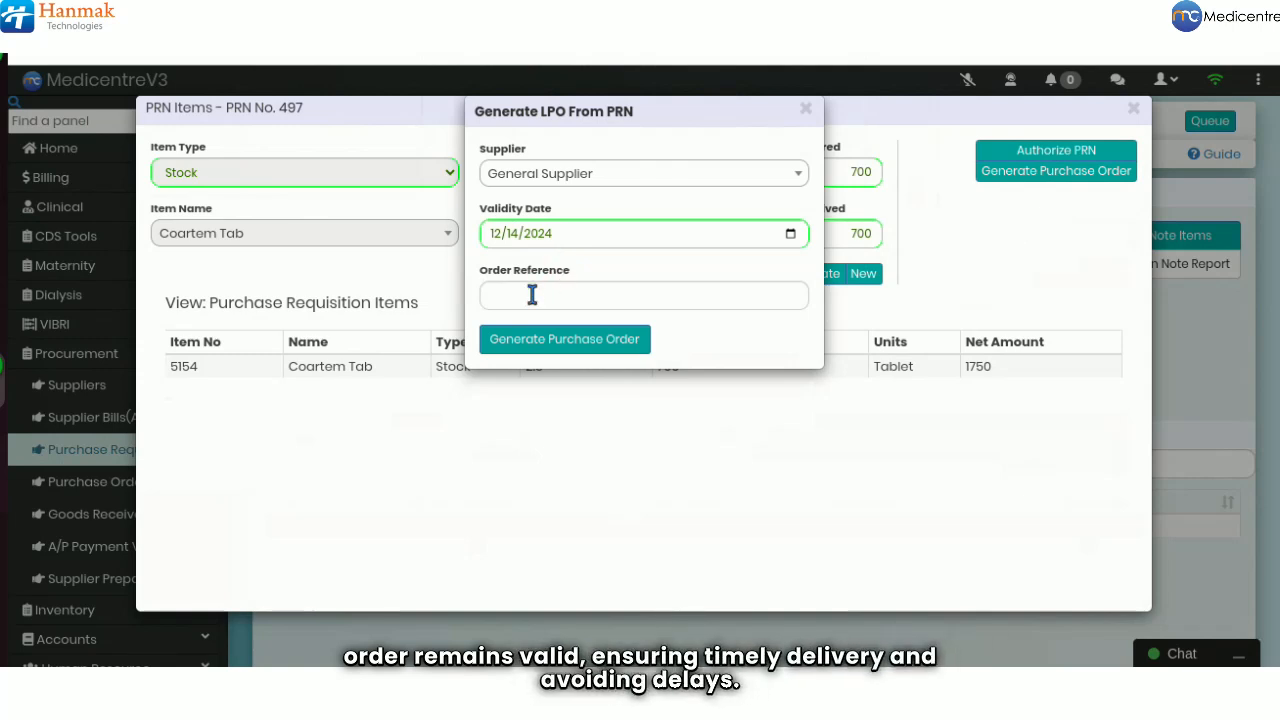
Enter 'December supply' as the order reference and generate the purchase order
left_click(532, 294)
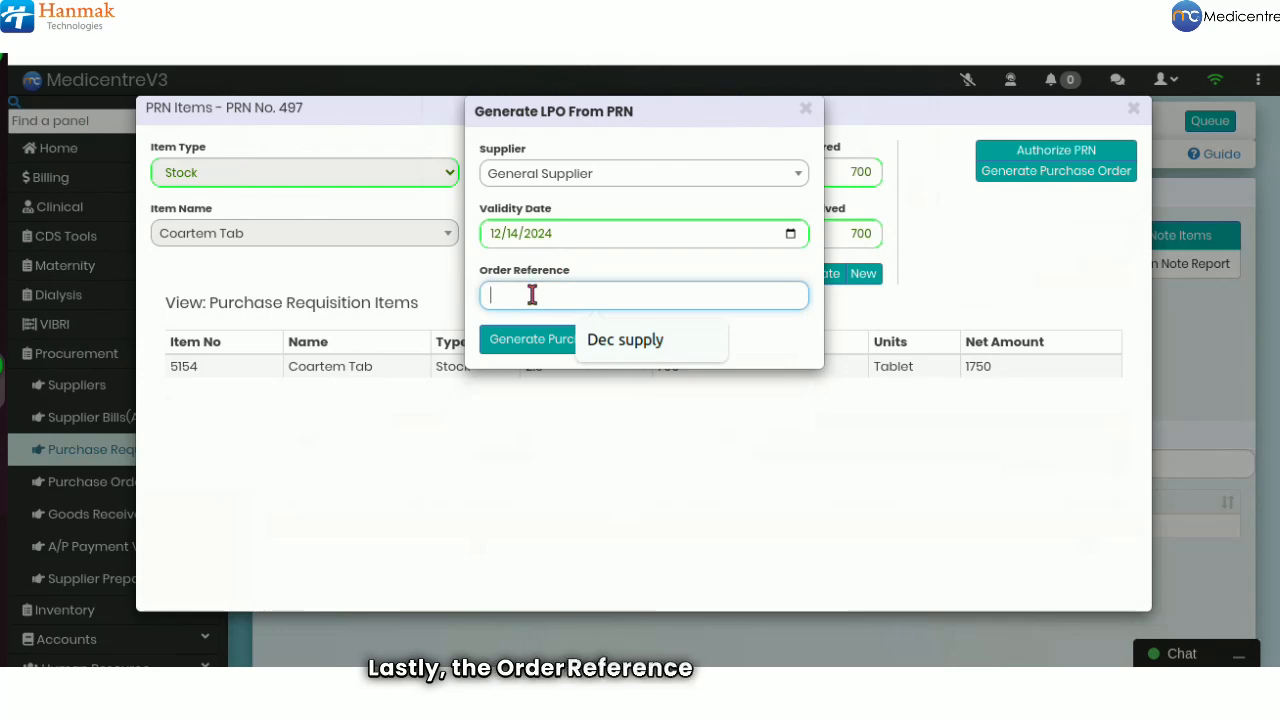
left_click(594, 343)
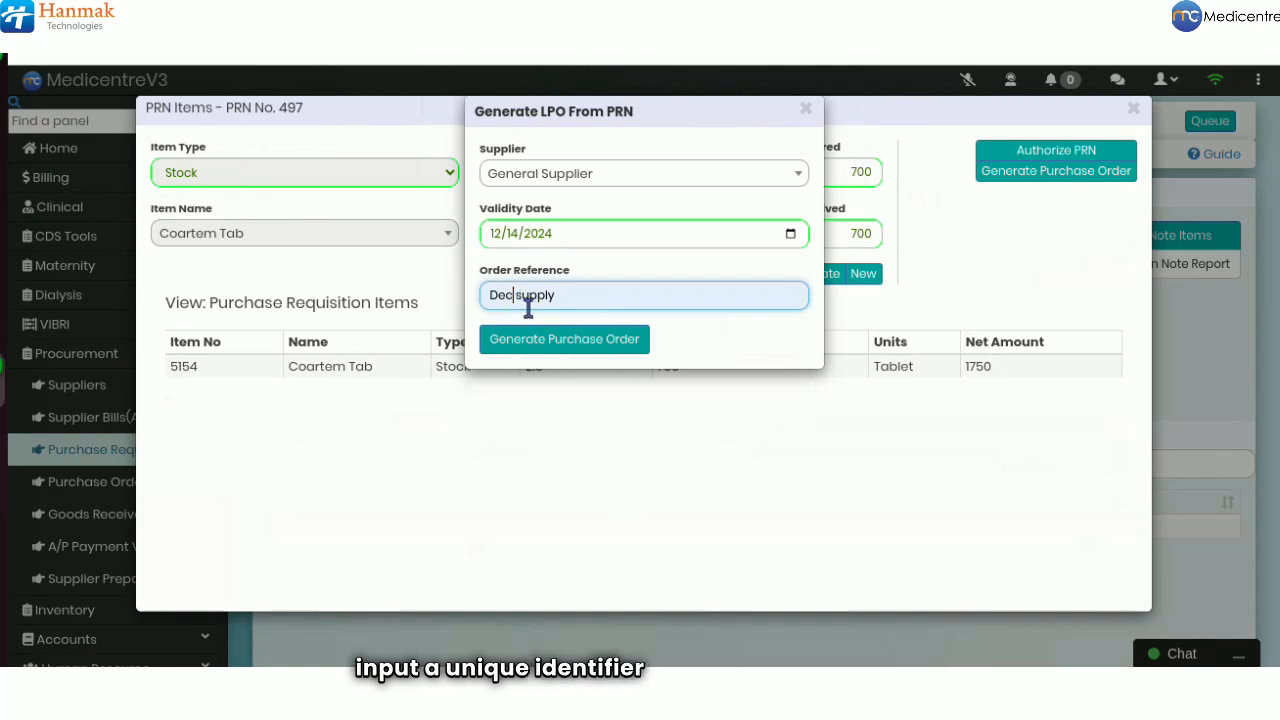
left_click(529, 309)
type("e")
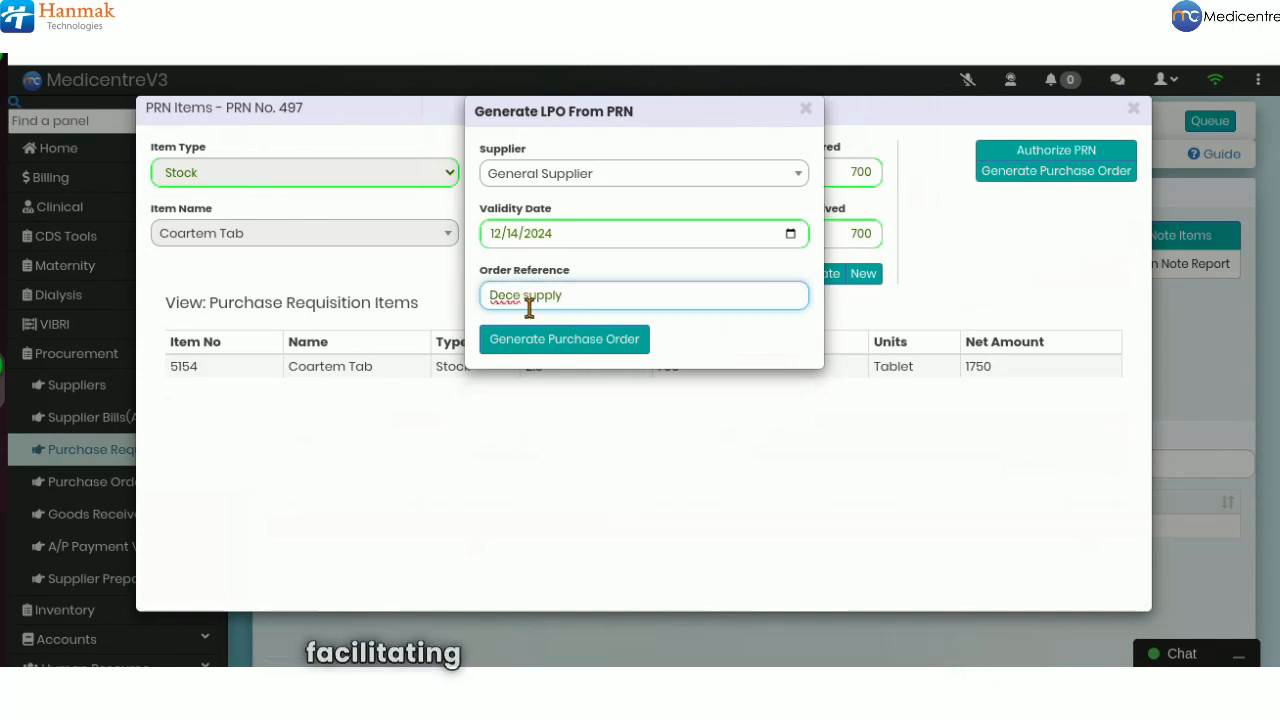
type("mber")
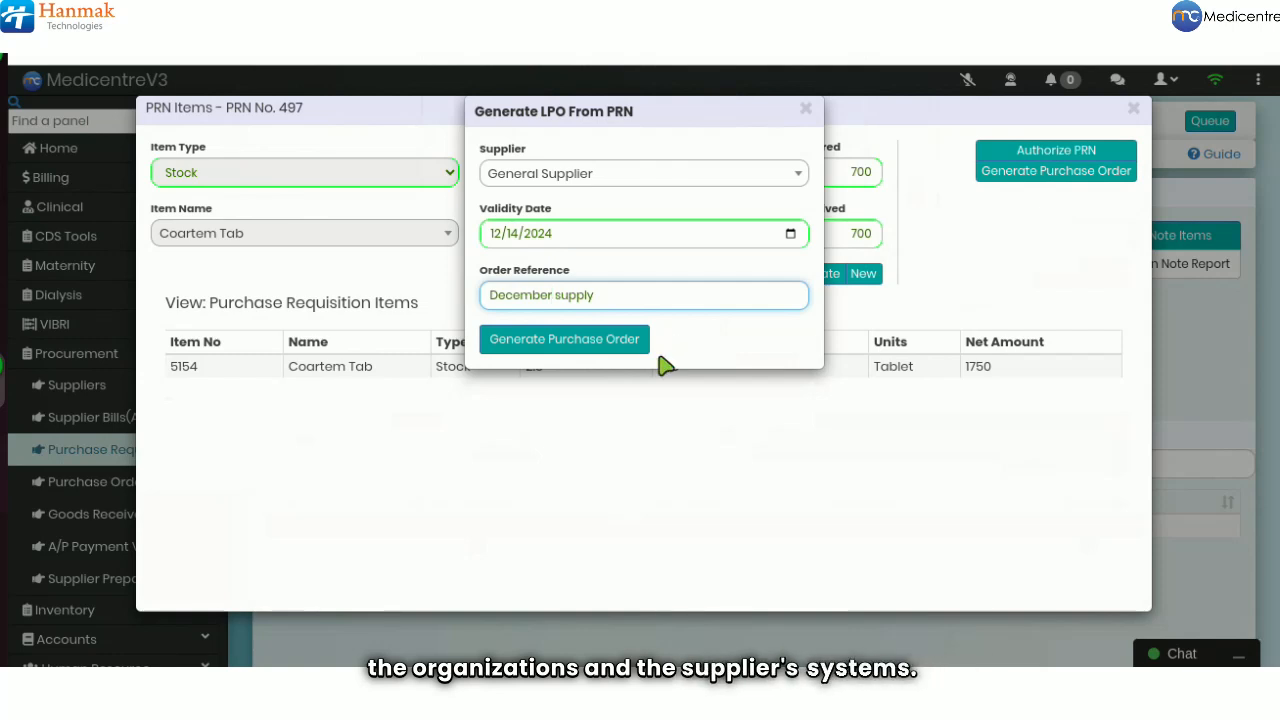
left_click(576, 341)
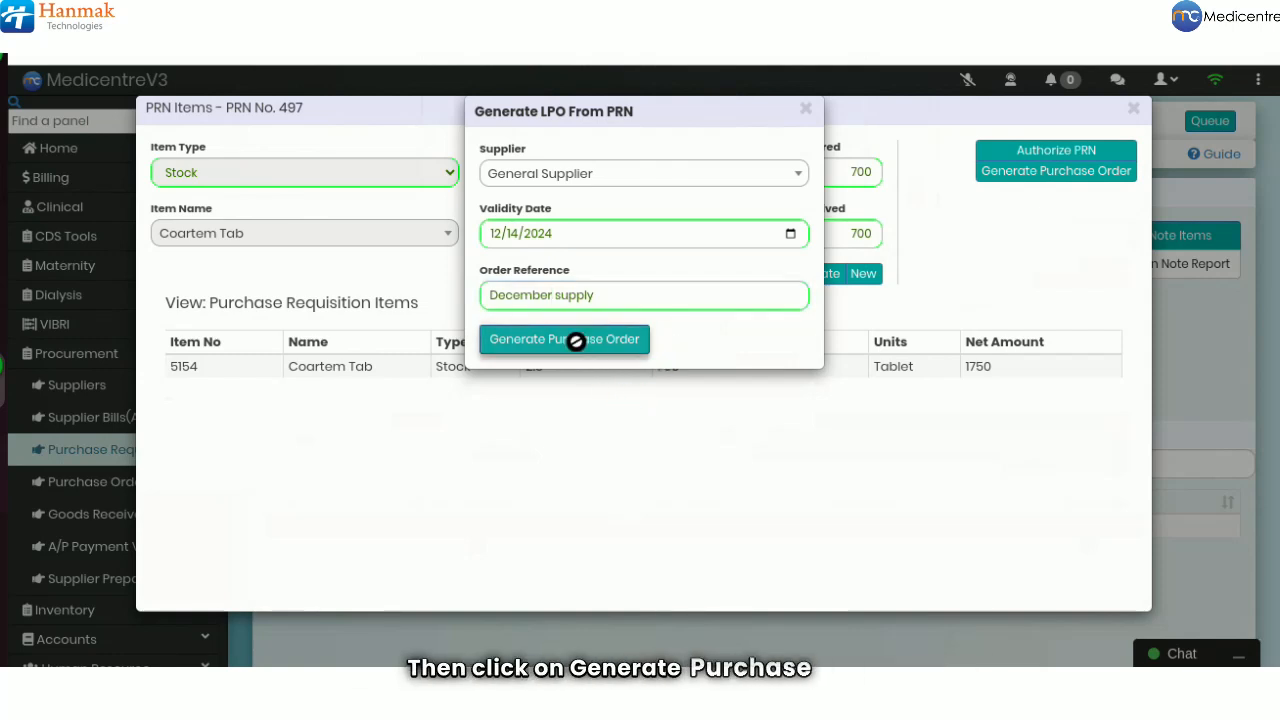